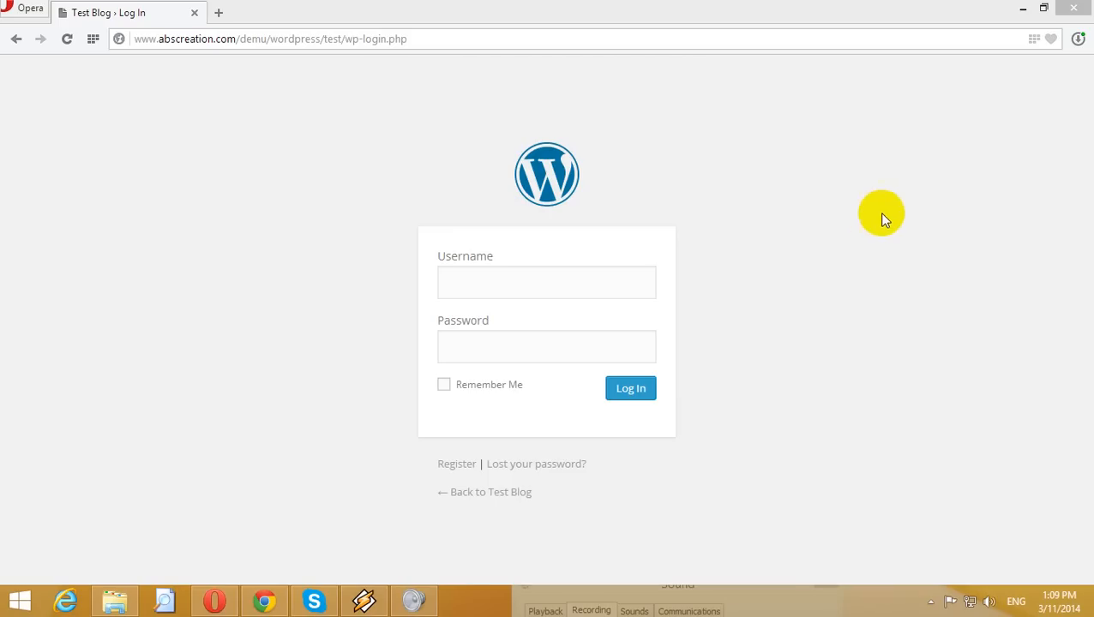
- Examine the installation instructions for Nextend Facebook Connect in the WordPress.org plugin directory
left_click(1020, 15)
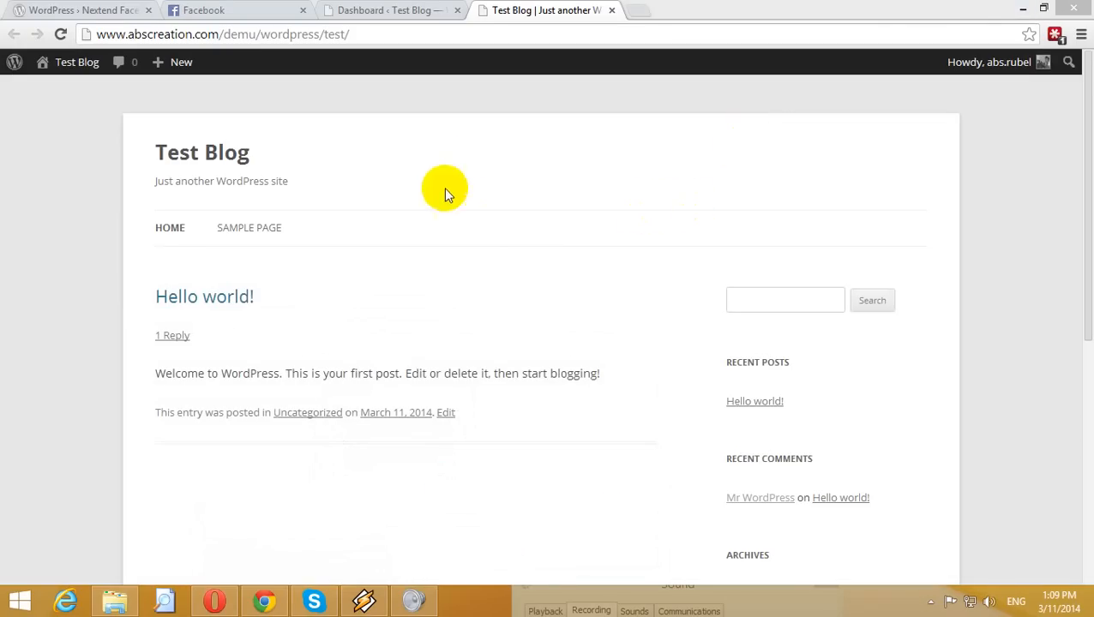
left_click(99, 10)
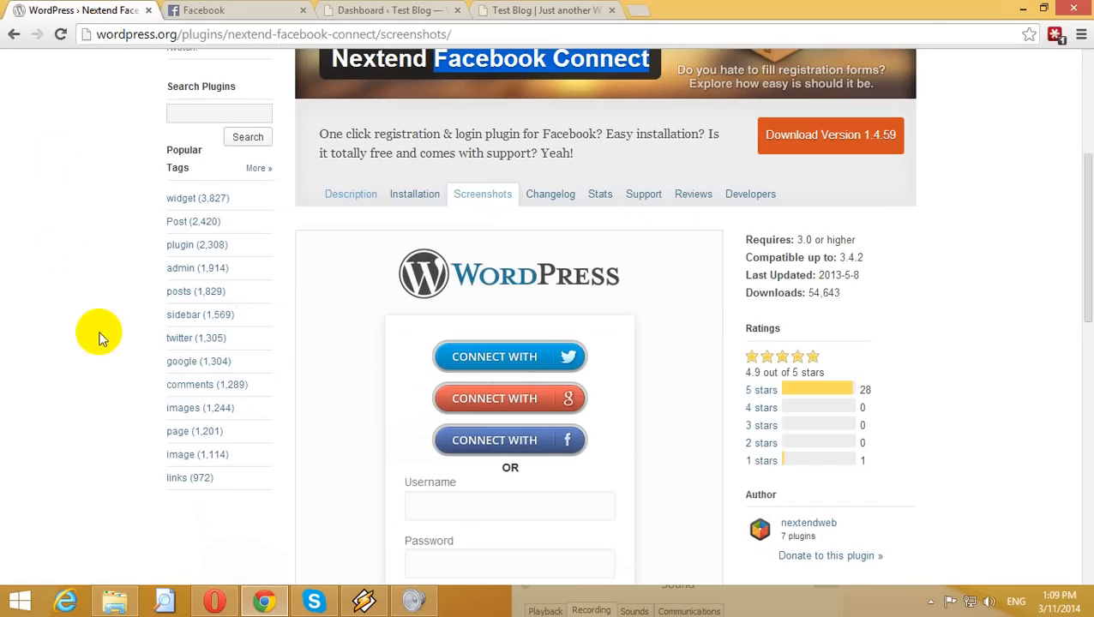
scroll(99, 337, "up", 4)
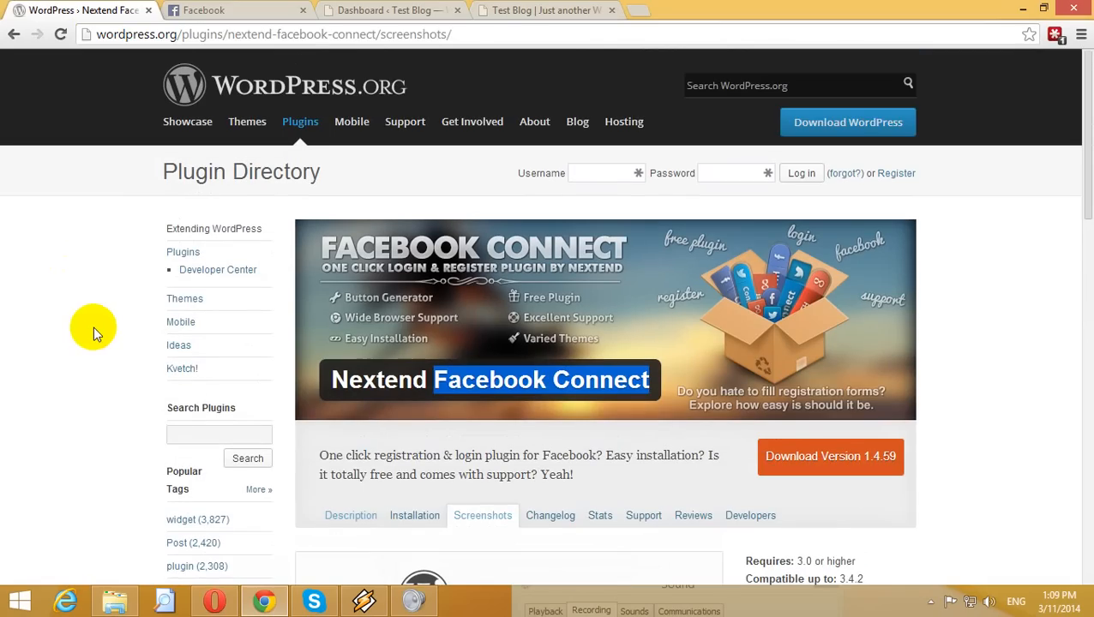
scroll(93, 326, "down", 2)
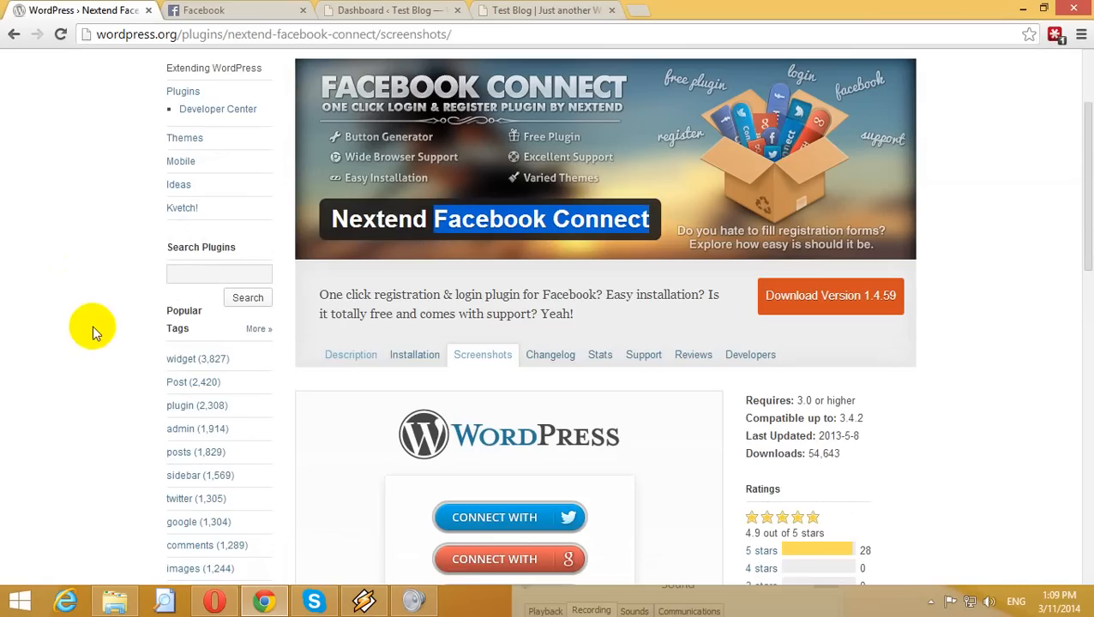
left_click(402, 360)
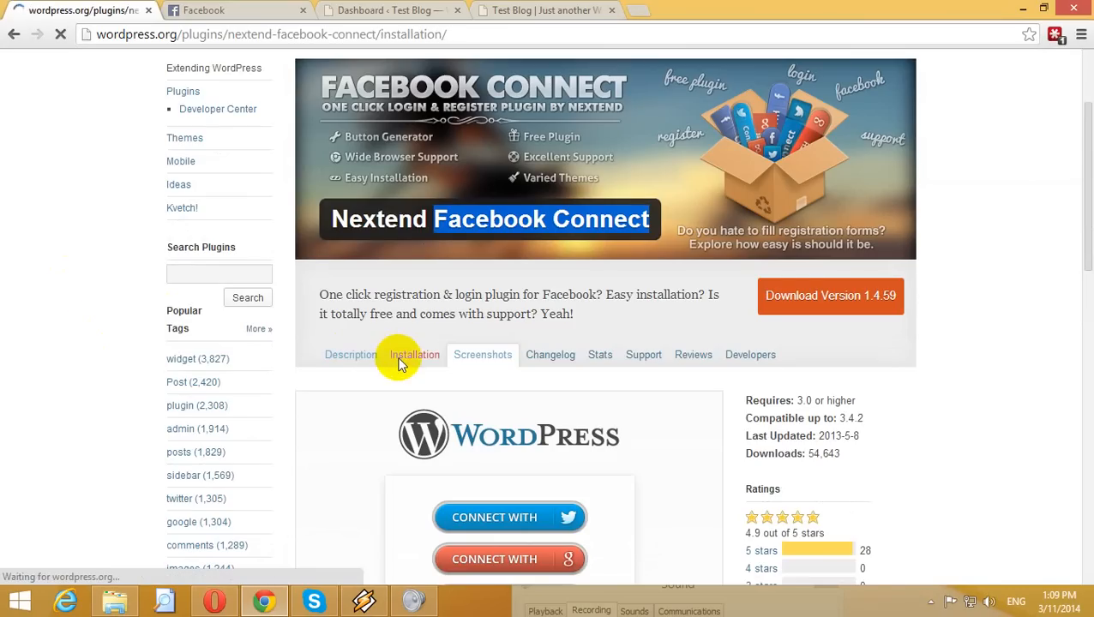
scroll(397, 357, "down", 3)
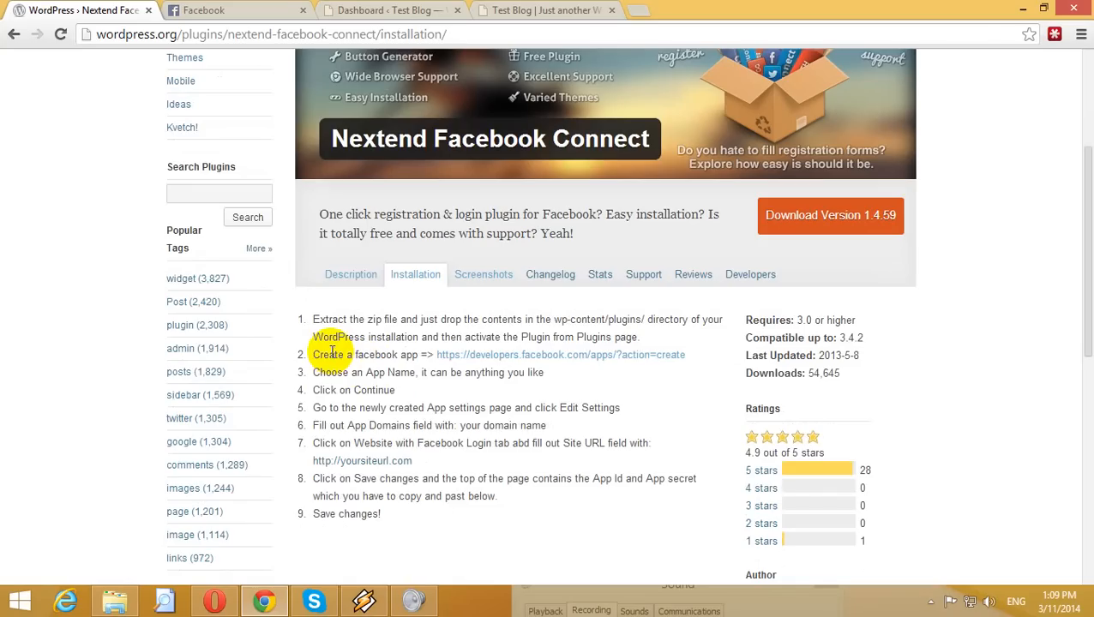
left_click_drag(561, 319, 623, 322)
left_click(644, 323)
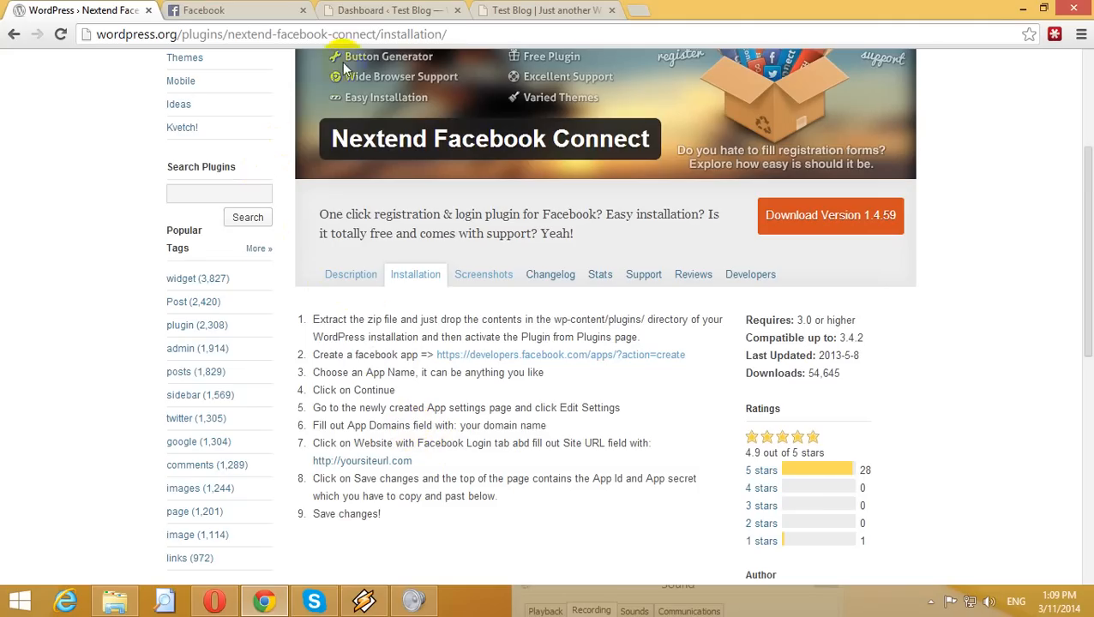
- Open the page for adding new plugins in the Test Blog's WordPress dashboard
left_click(356, 10)
left_click(70, 341)
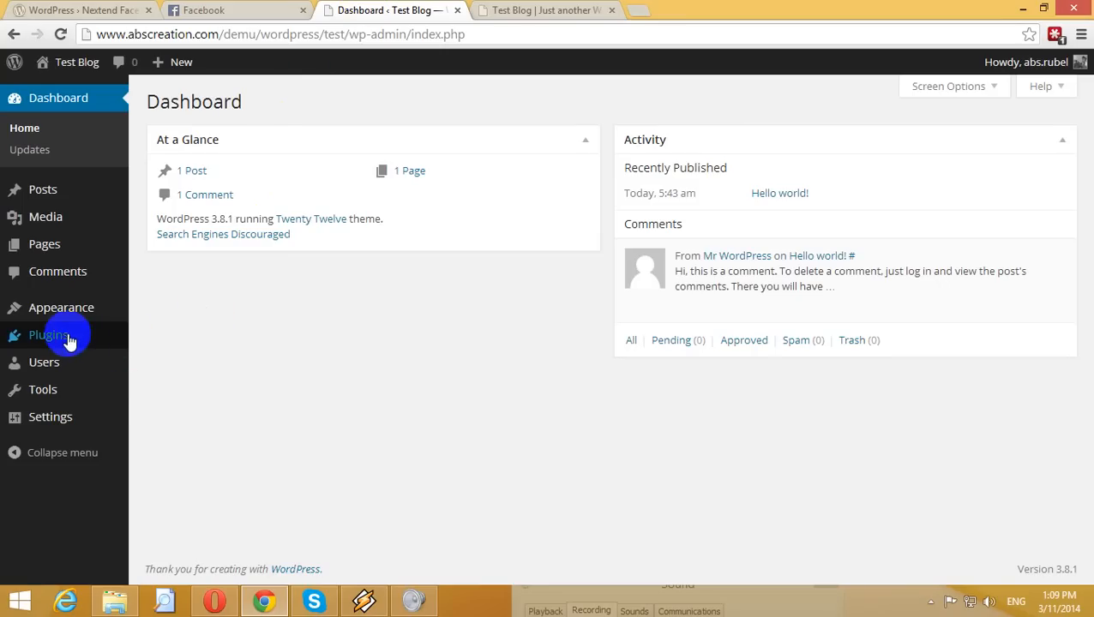
mouse_move(71, 341)
left_click(176, 360)
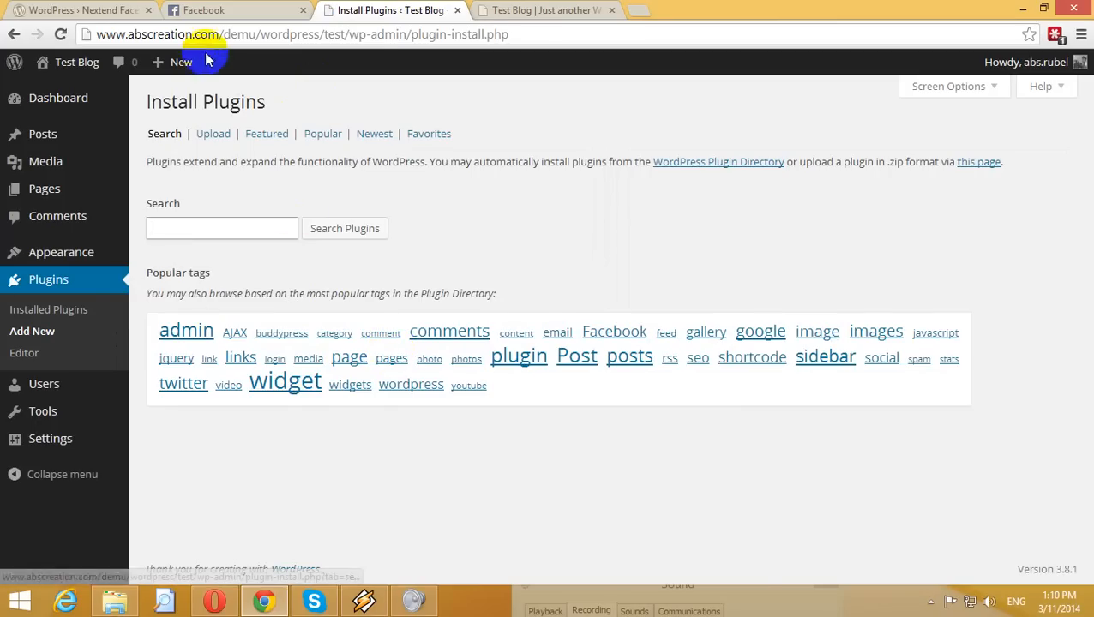
- Copy the plugin name Nextend Facebook Connect from its directory page and search for it in the Test Blog's plugin installer
left_click(103, 10)
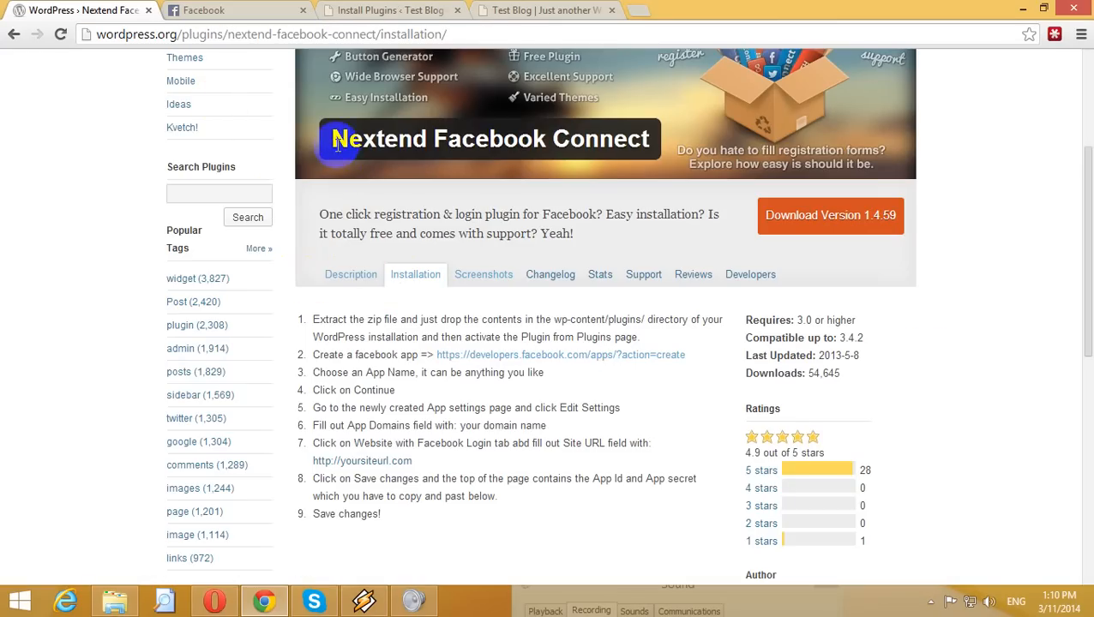
left_click_drag(337, 144, 648, 142)
key("ctrl+c")
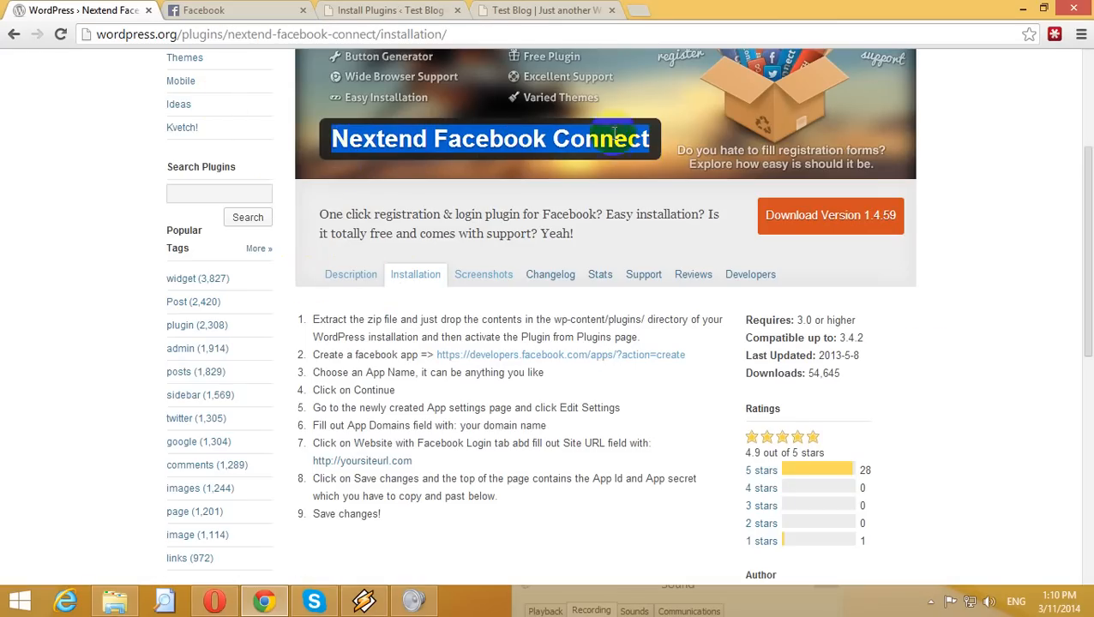
left_click(404, 10)
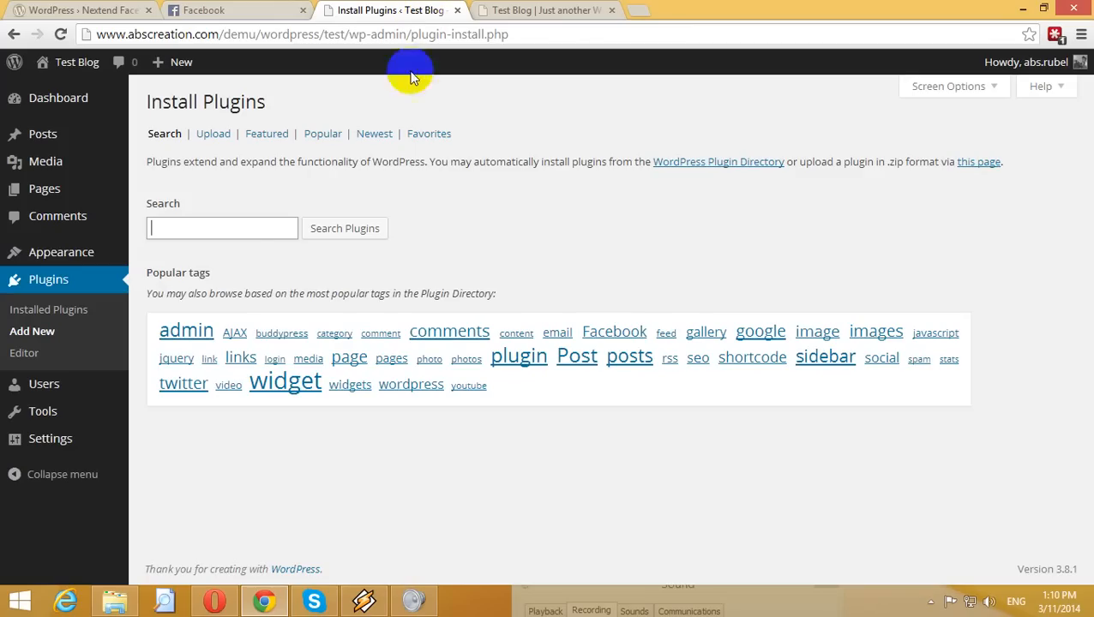
left_click(239, 229)
key("ctrl+v")
left_click(352, 233)
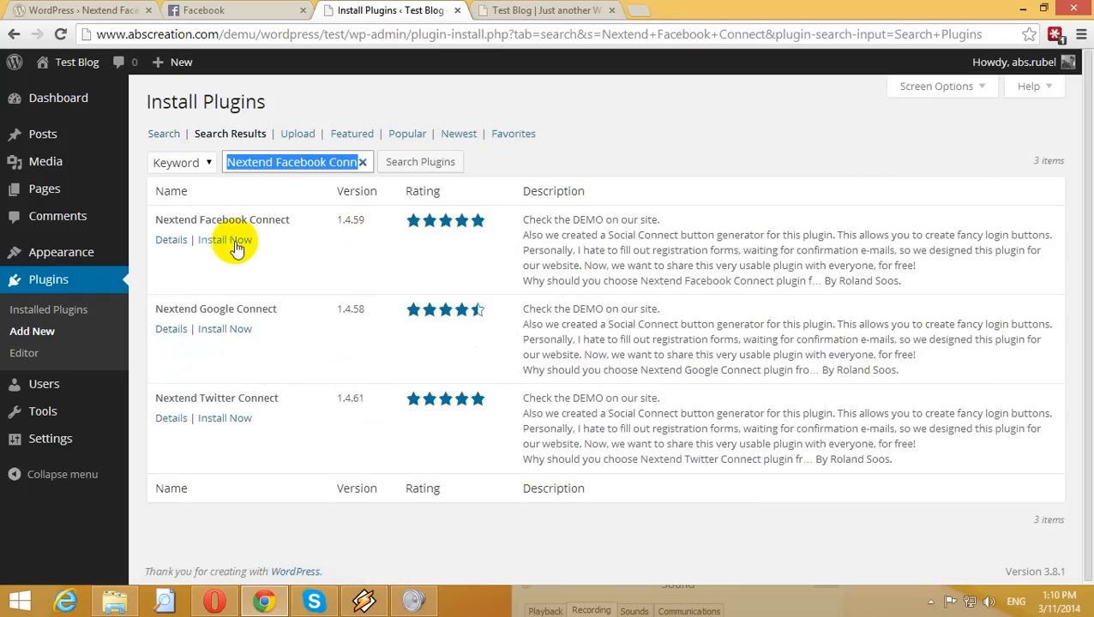
- Install and activate the Nextend Facebook Connect plugin
left_click(227, 240)
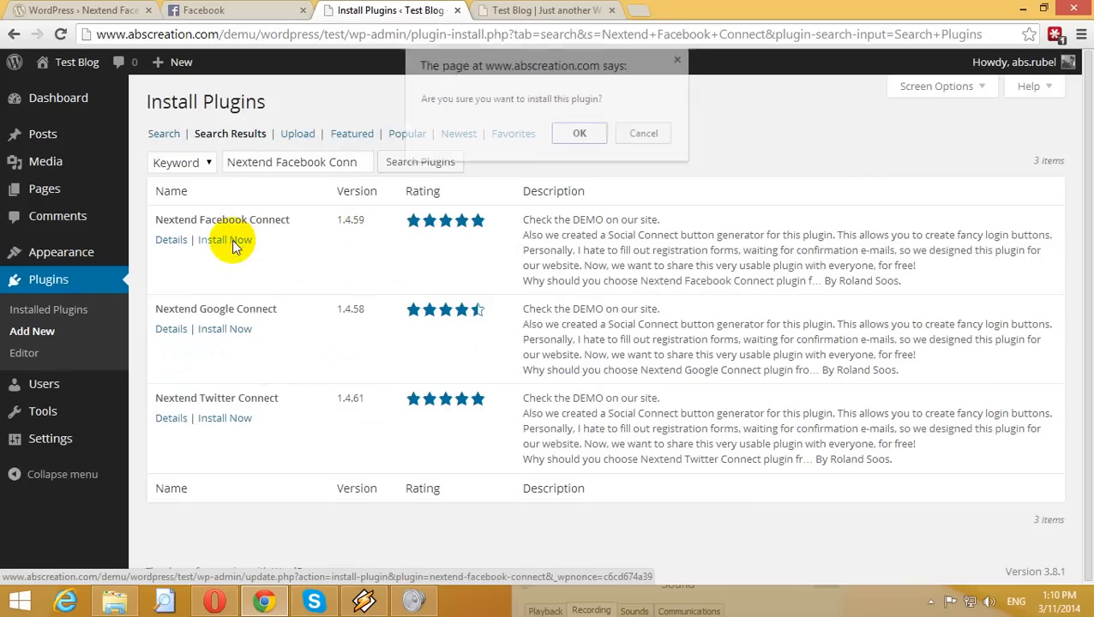
left_click(568, 137)
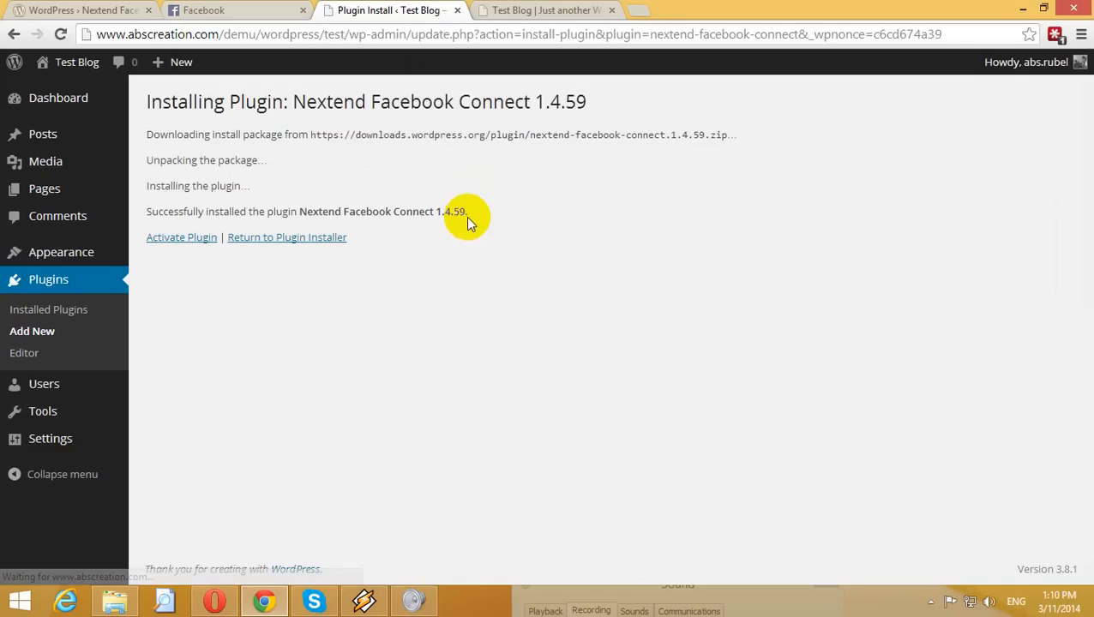
left_click(171, 240)
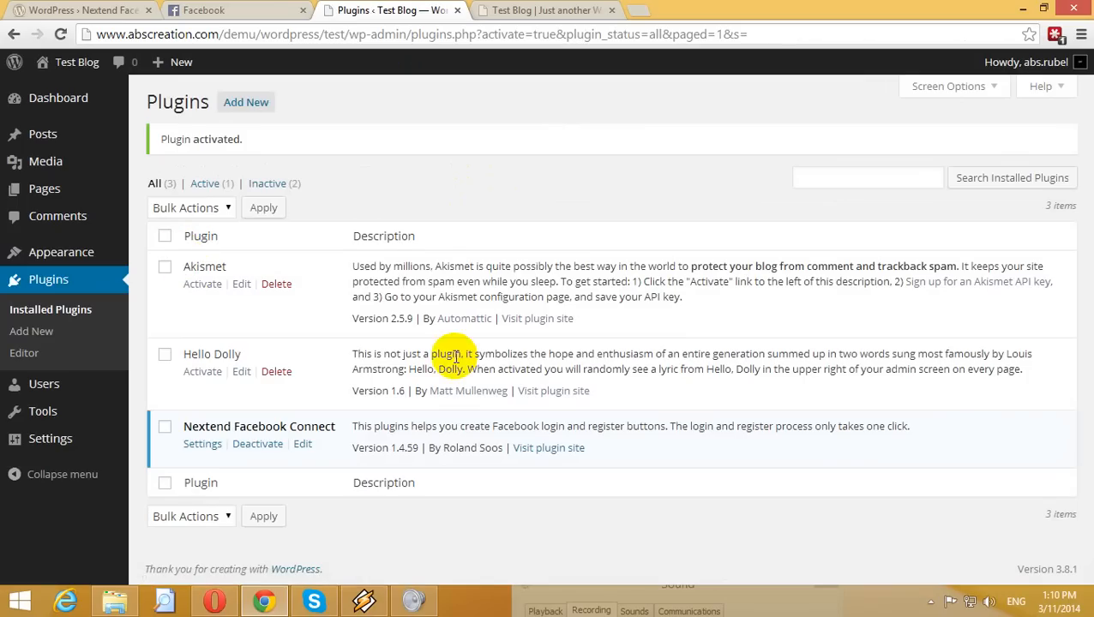
- Open the Nextend Facebook Connect settings and follow their link to the Facebook app creation page
left_click(203, 446)
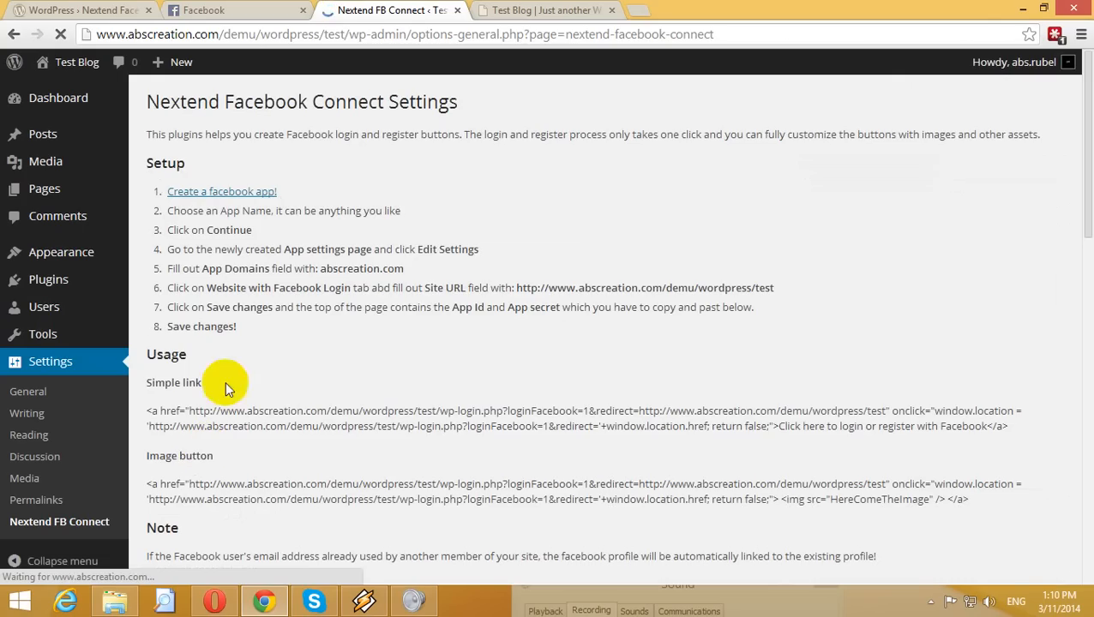
middle_click(244, 195)
left_click(566, 12)
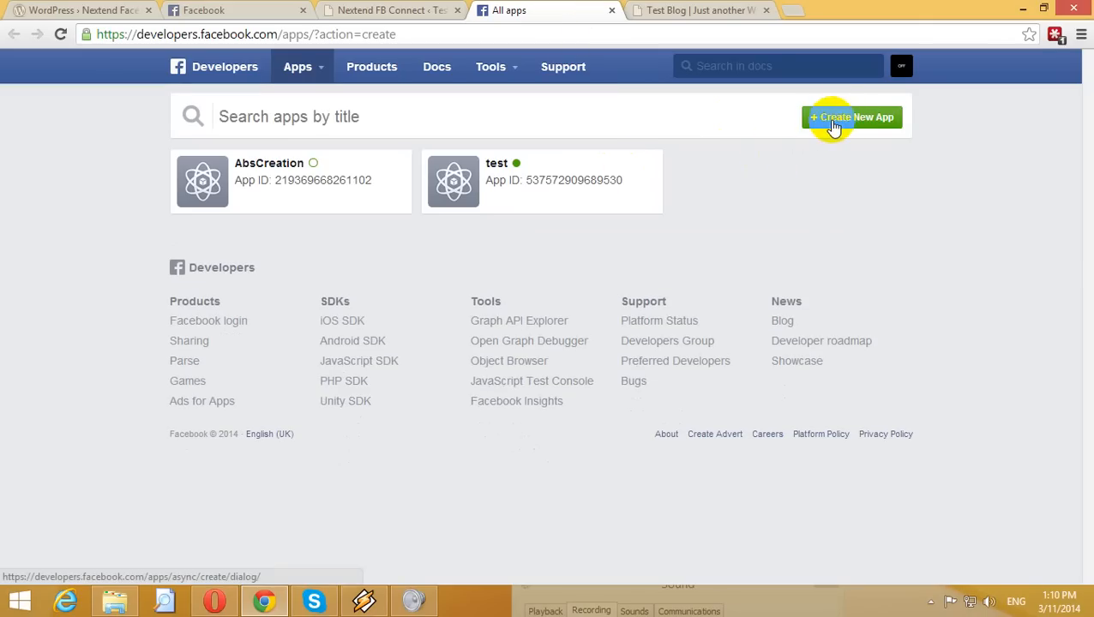
- Create a new Facebook app with the display name Blog and the category Communication, completing the security check
left_click(848, 120)
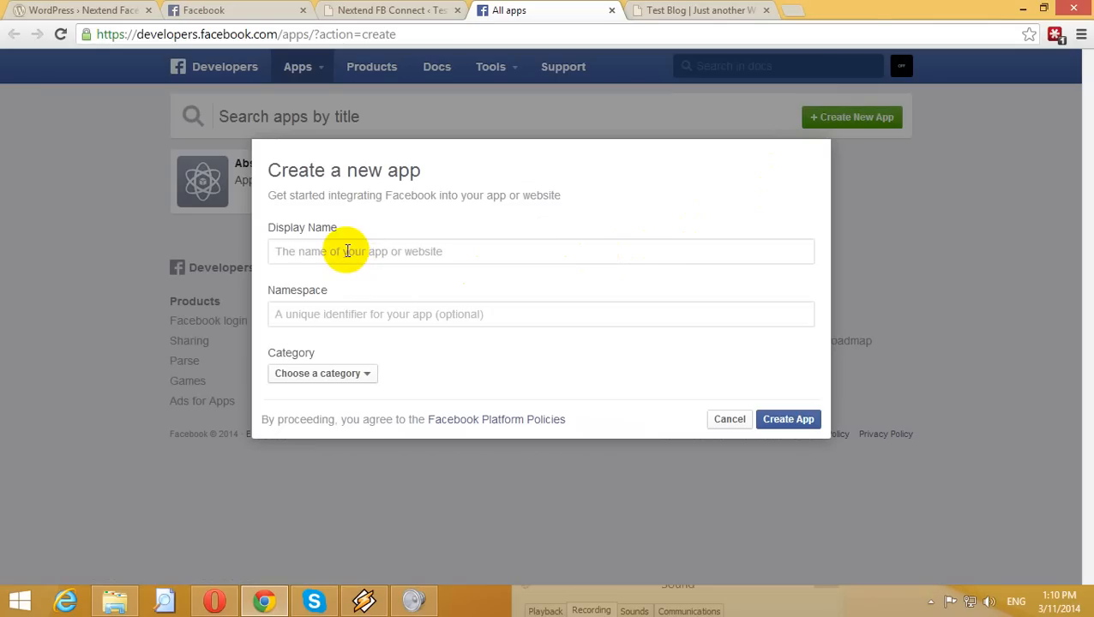
type("Blog")
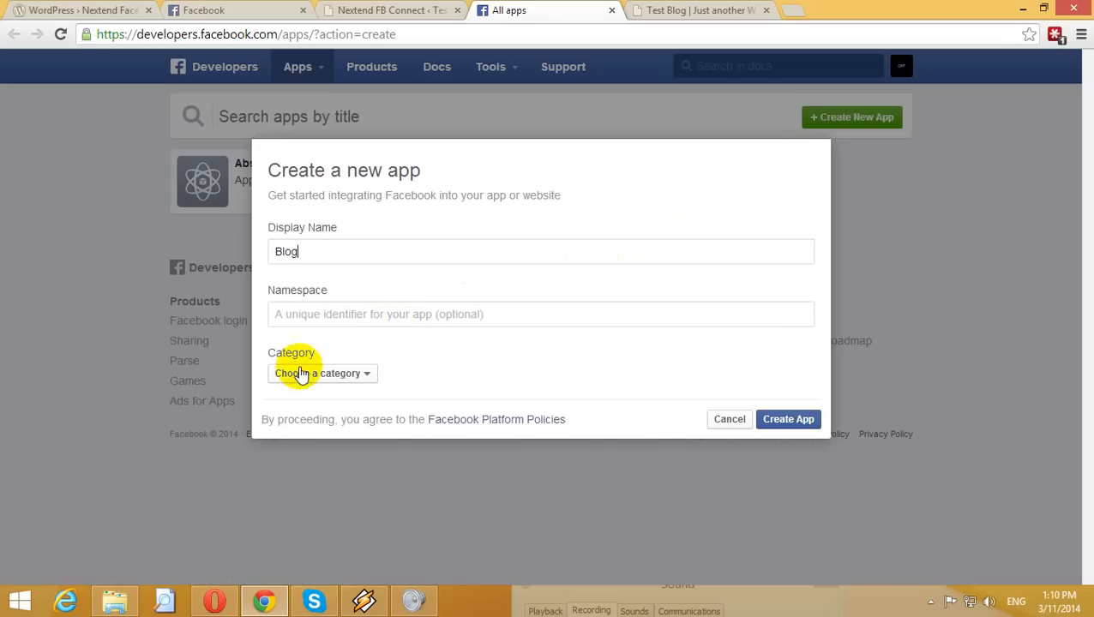
left_click(367, 372)
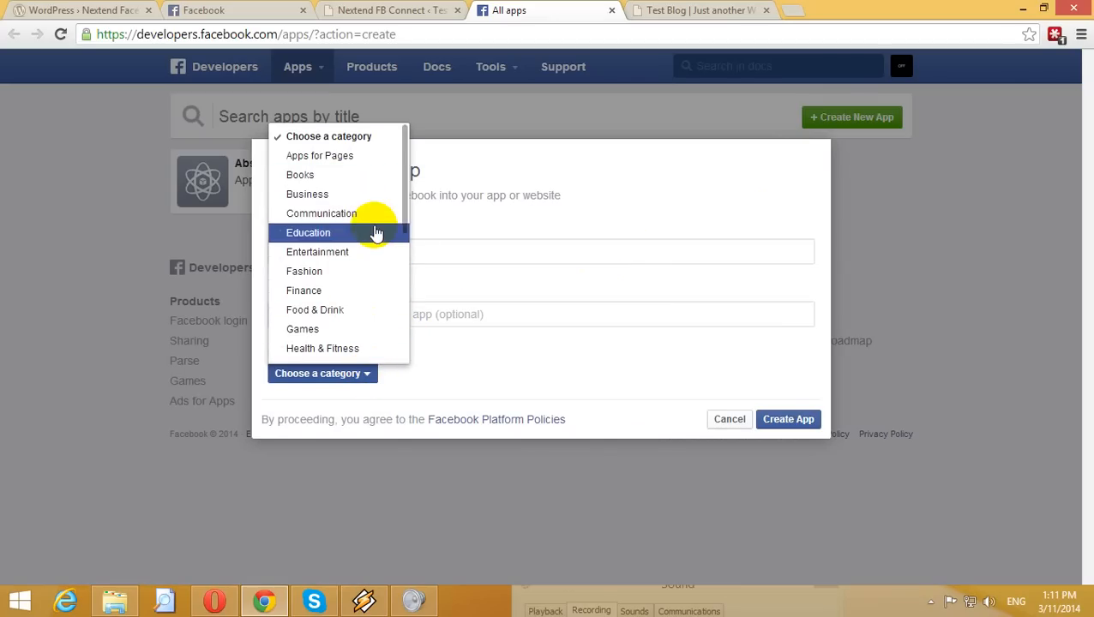
scroll(378, 232, "down", 4)
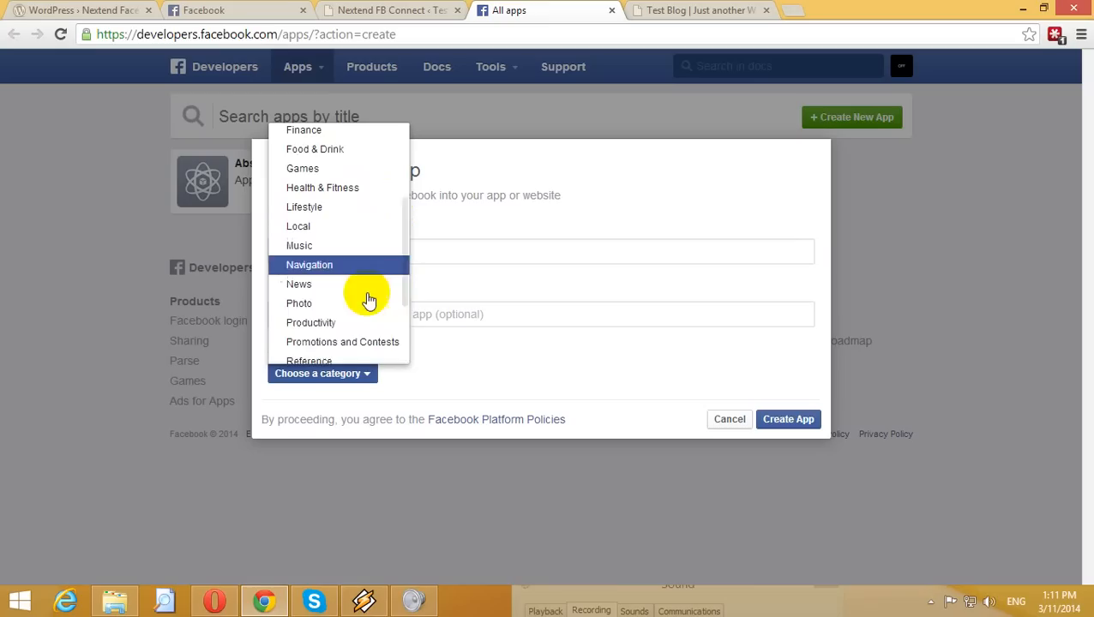
scroll(362, 251, "down", 2)
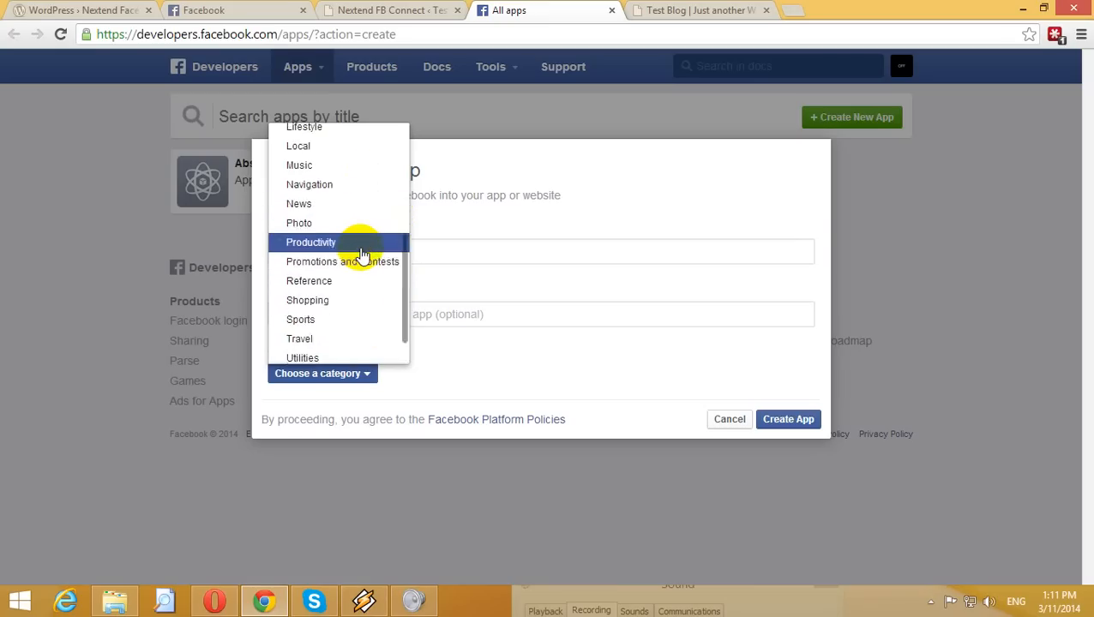
scroll(362, 254, "down", 1)
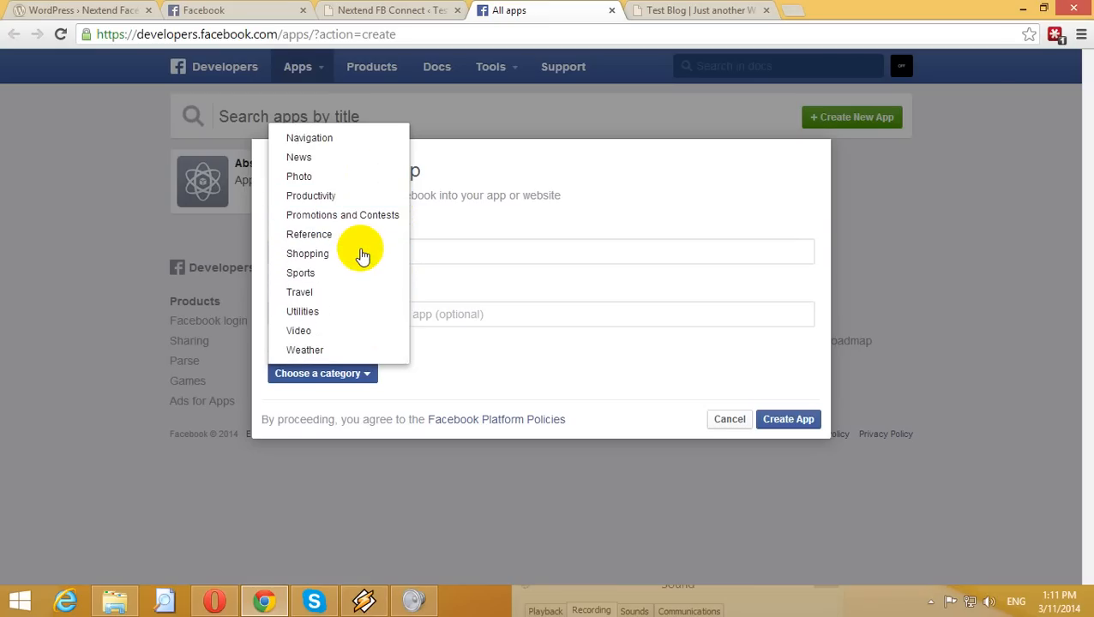
scroll(350, 250, "up", 3)
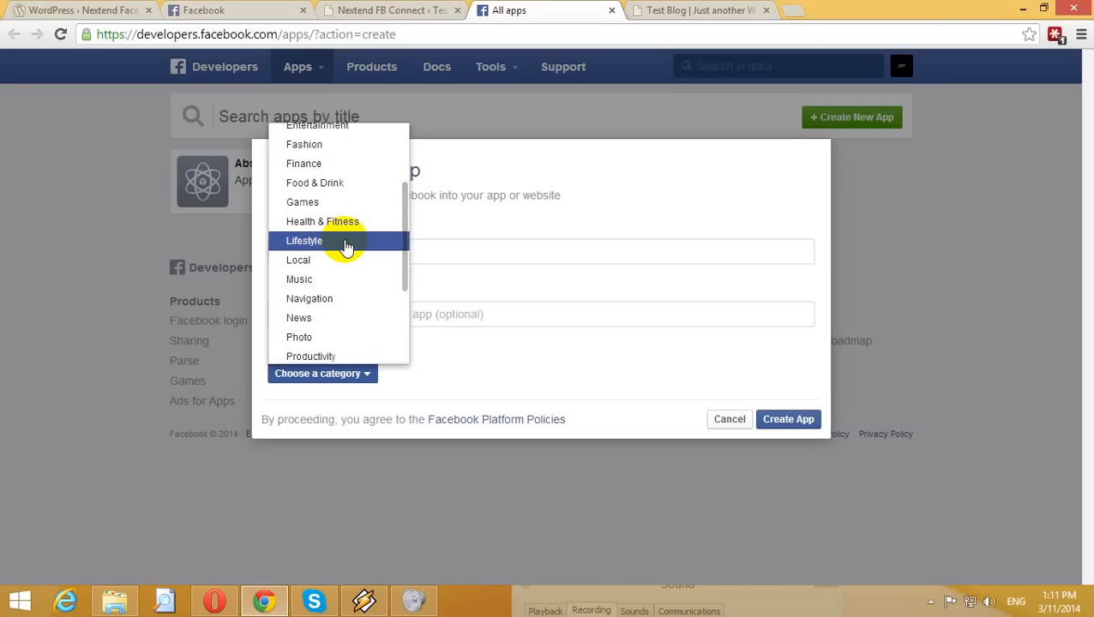
scroll(347, 248, "up", 2)
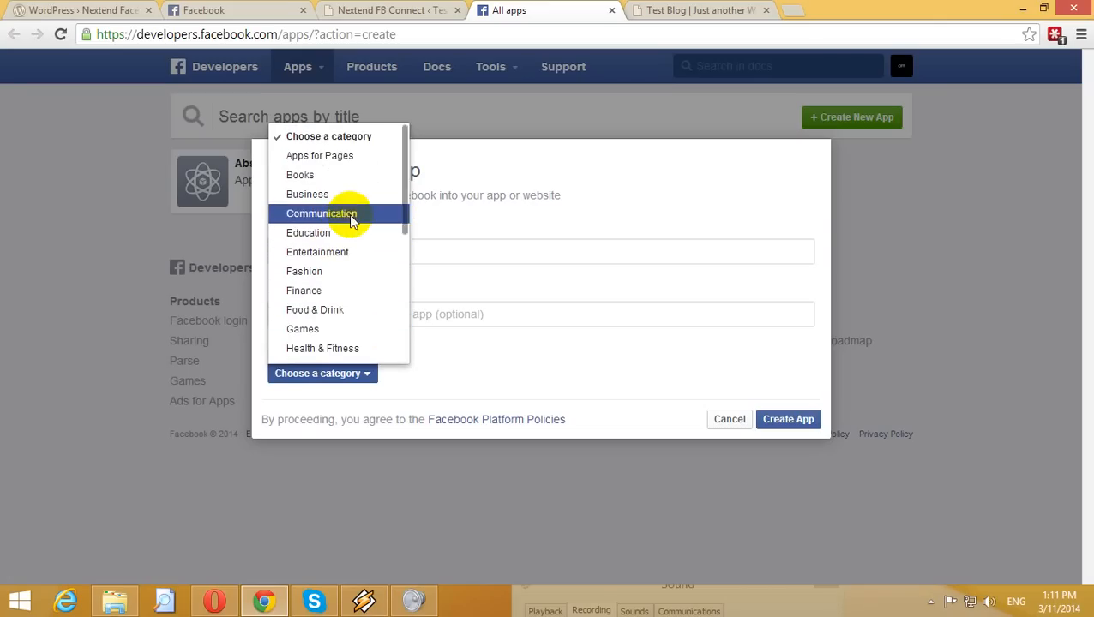
left_click(348, 213)
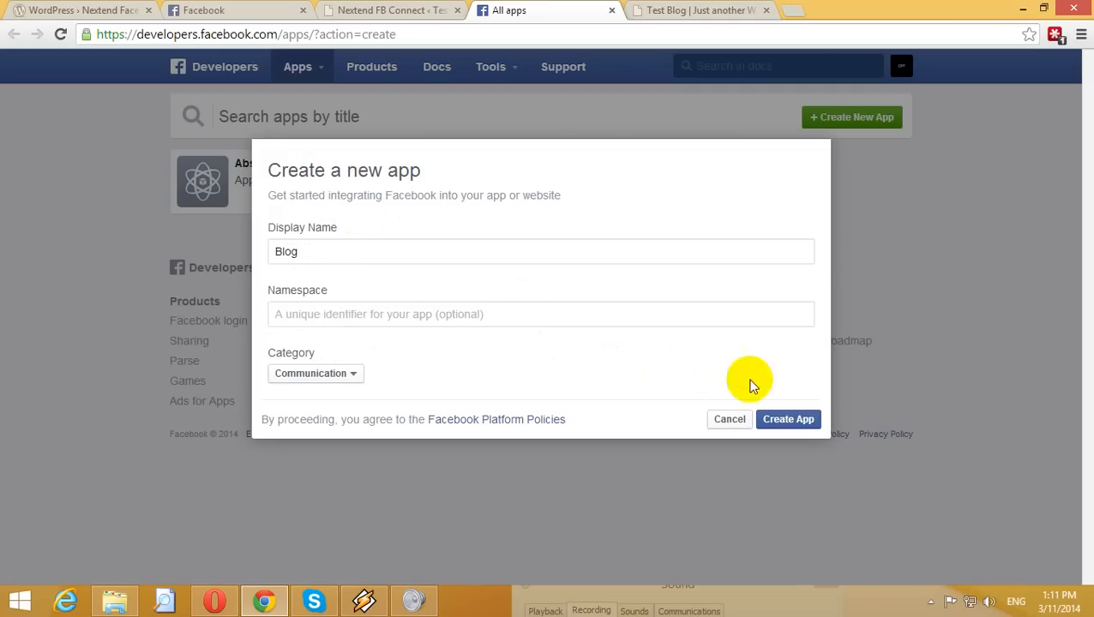
left_click(790, 420)
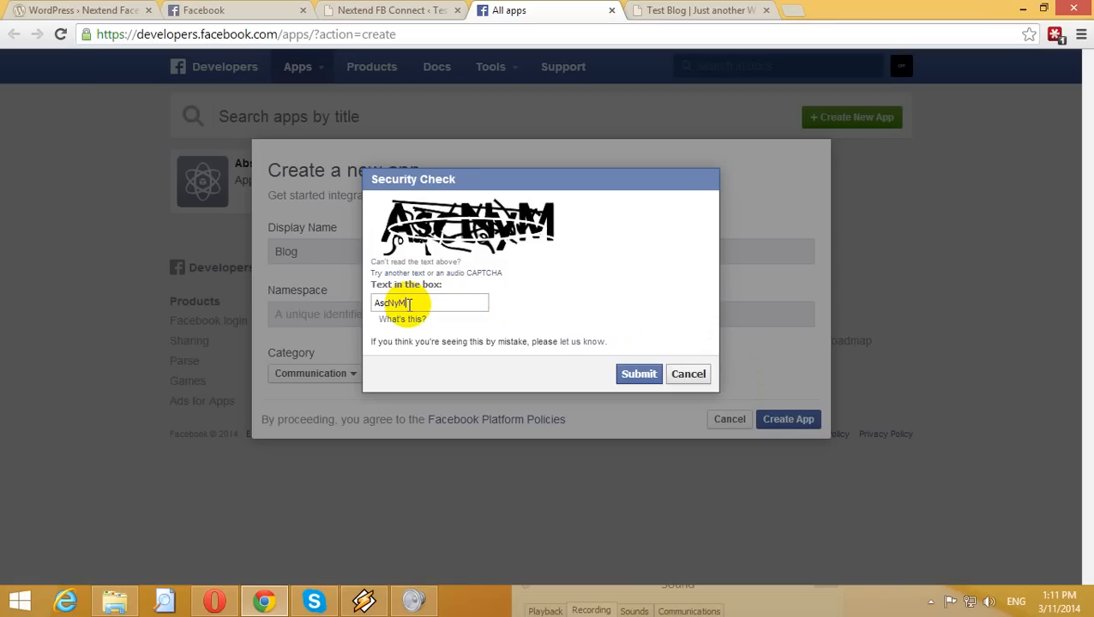
left_click(632, 373)
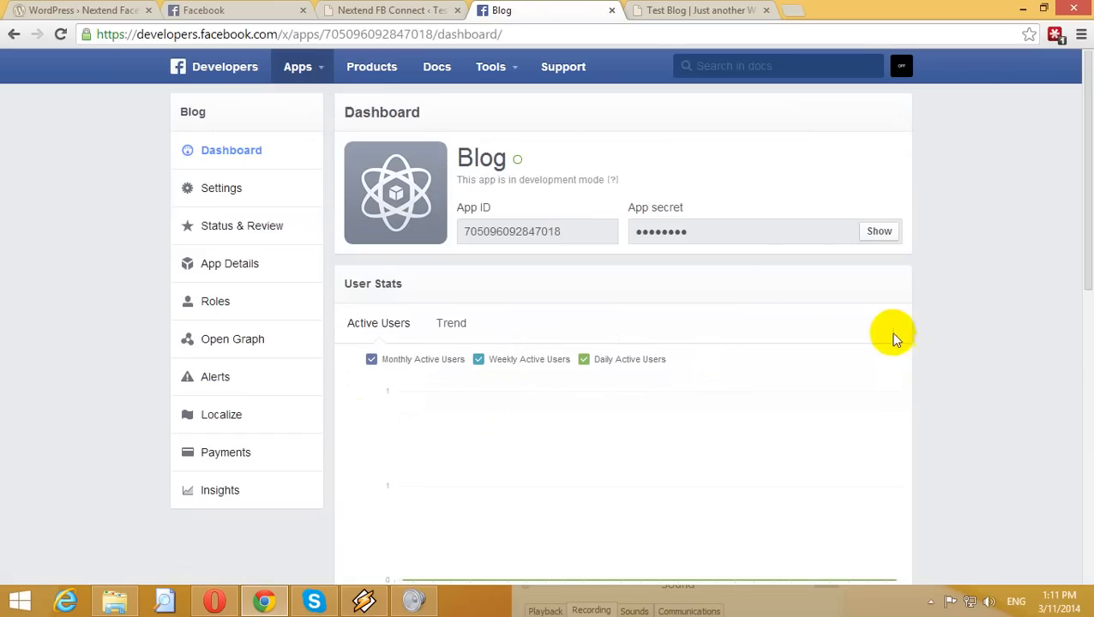
left_click(228, 190)
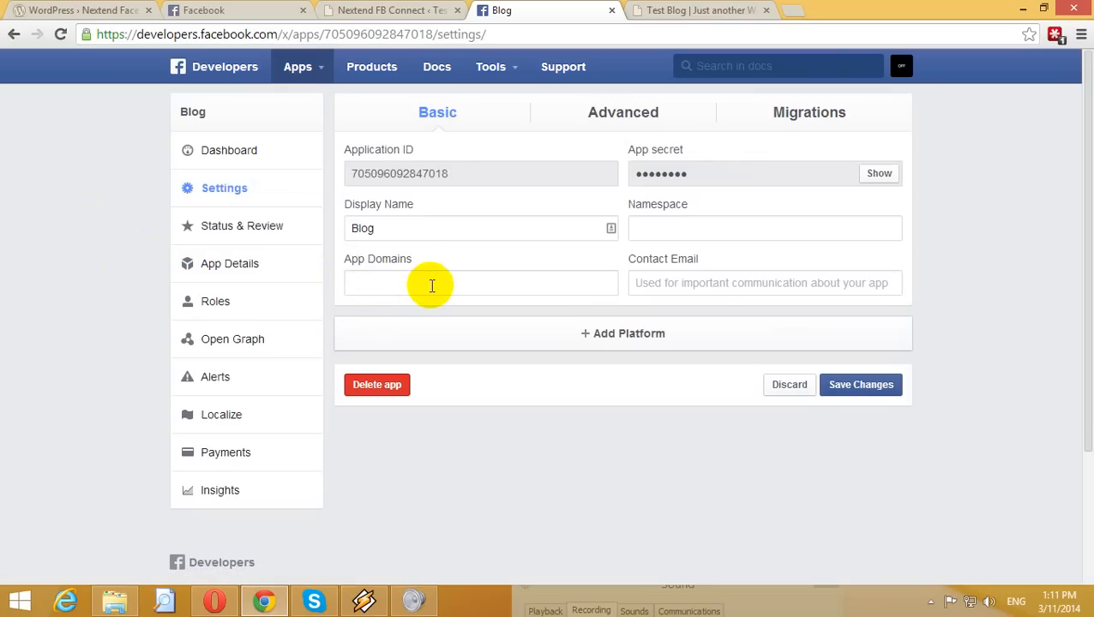
type("http://abscreation.c")
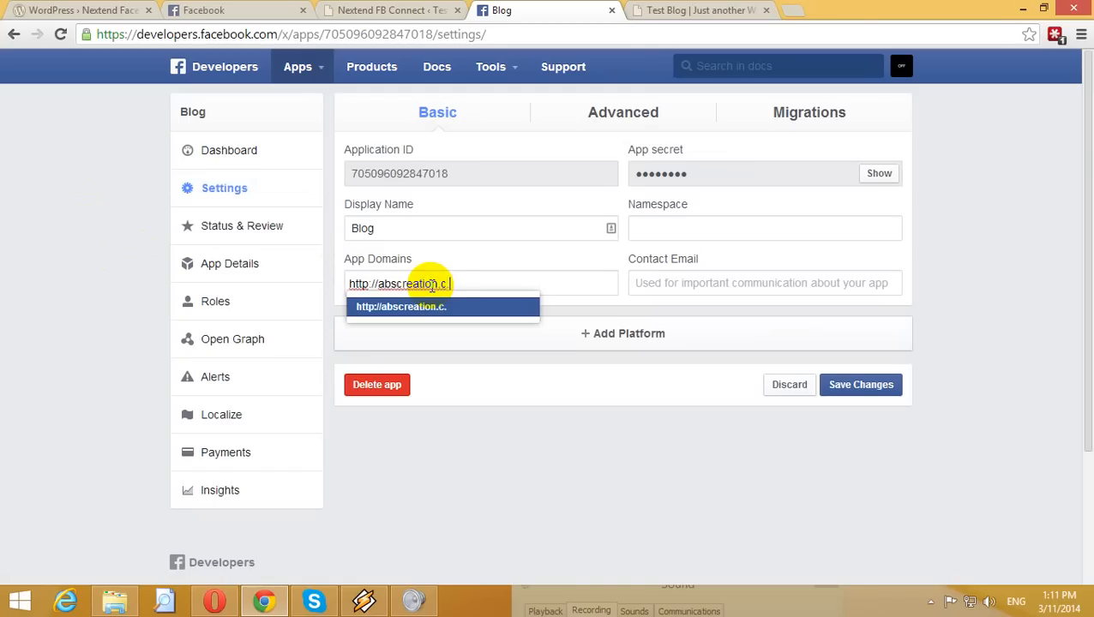
type("omom")
key("Return")
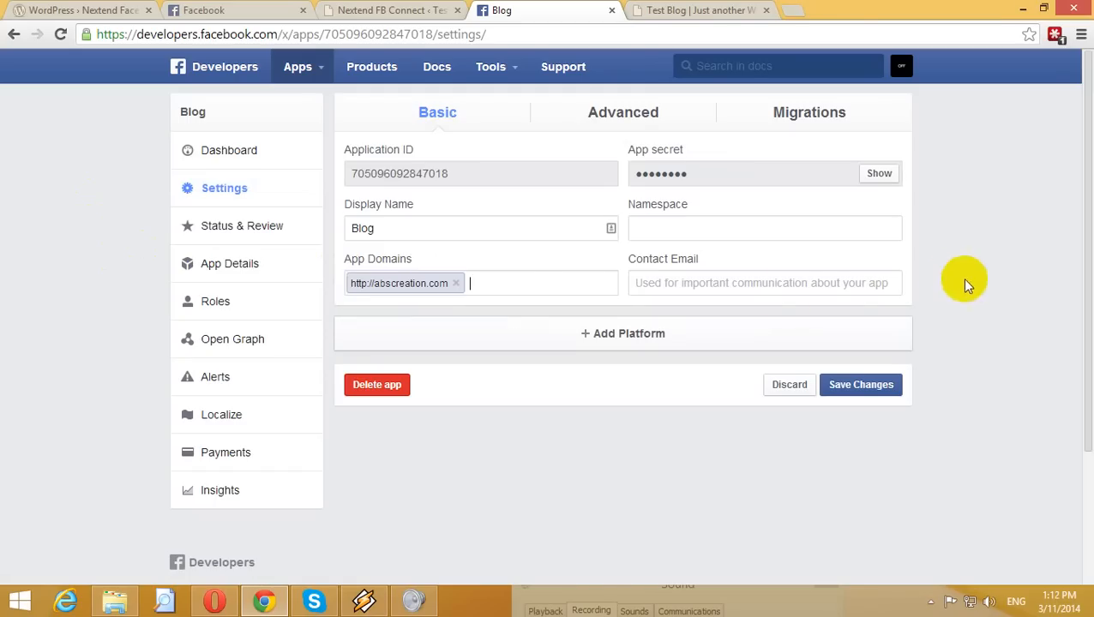
- Add the Website platform to the Blog app's settings
left_click(593, 337)
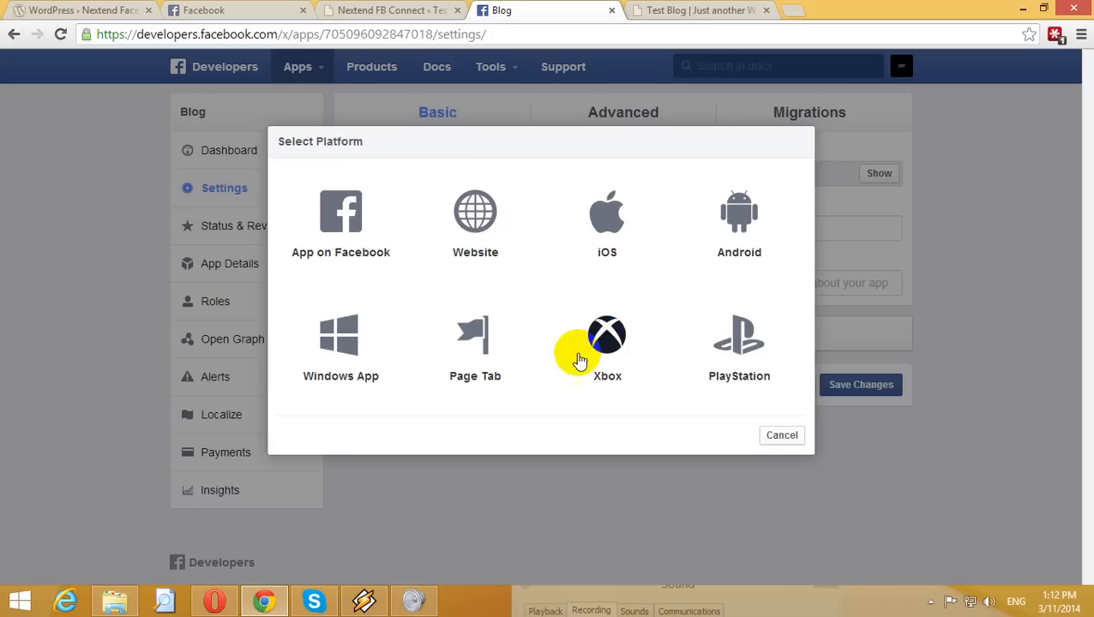
left_click(490, 225)
scroll(506, 246, "down", 3)
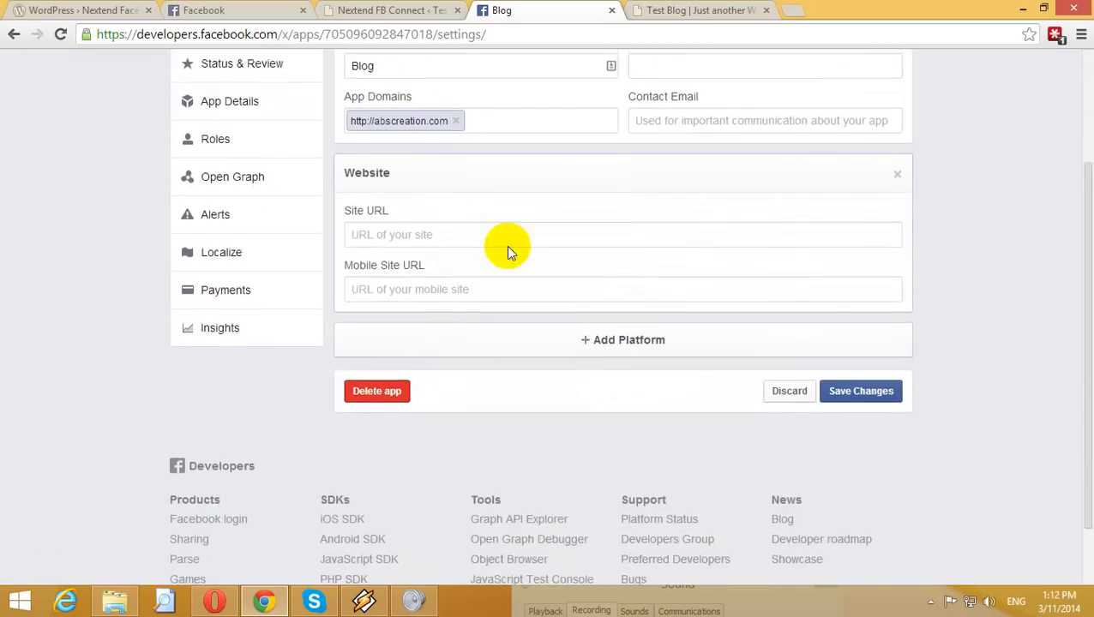
left_click(677, 12)
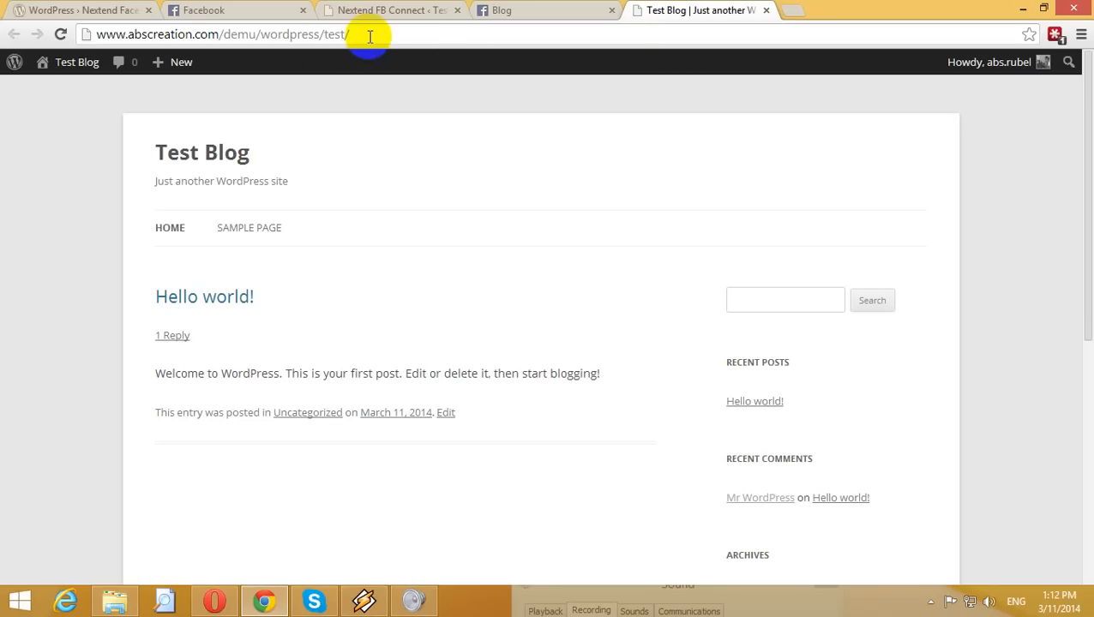
left_click_drag(358, 34, 86, 34)
key("ctrl+c")
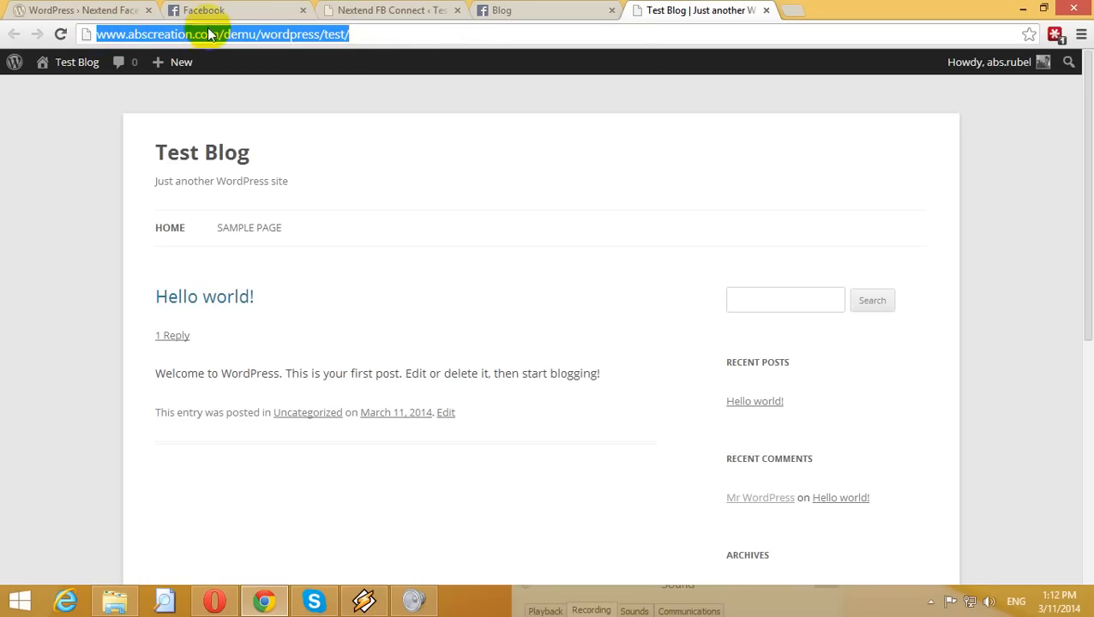
left_click(397, 8)
left_click(501, 10)
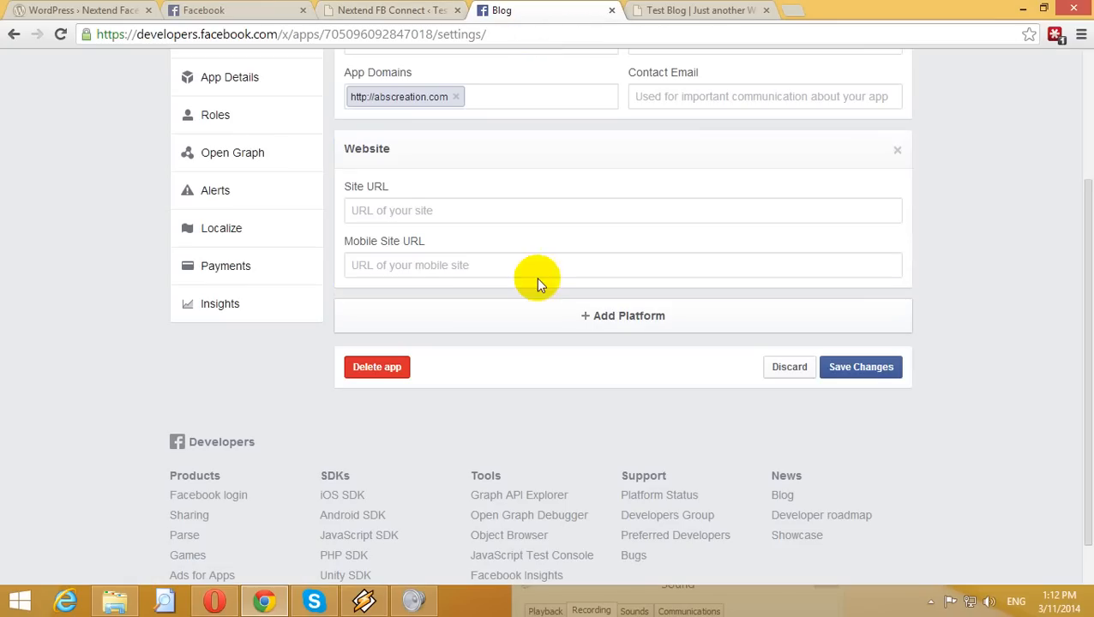
left_click(395, 212)
key("ctrl+v")
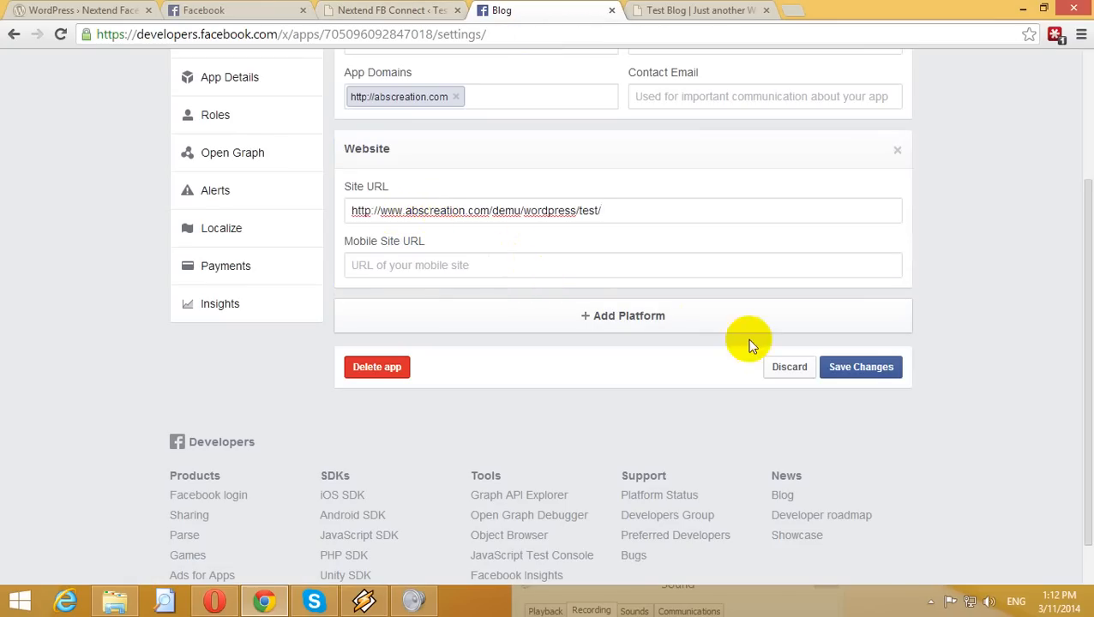
left_click(860, 369)
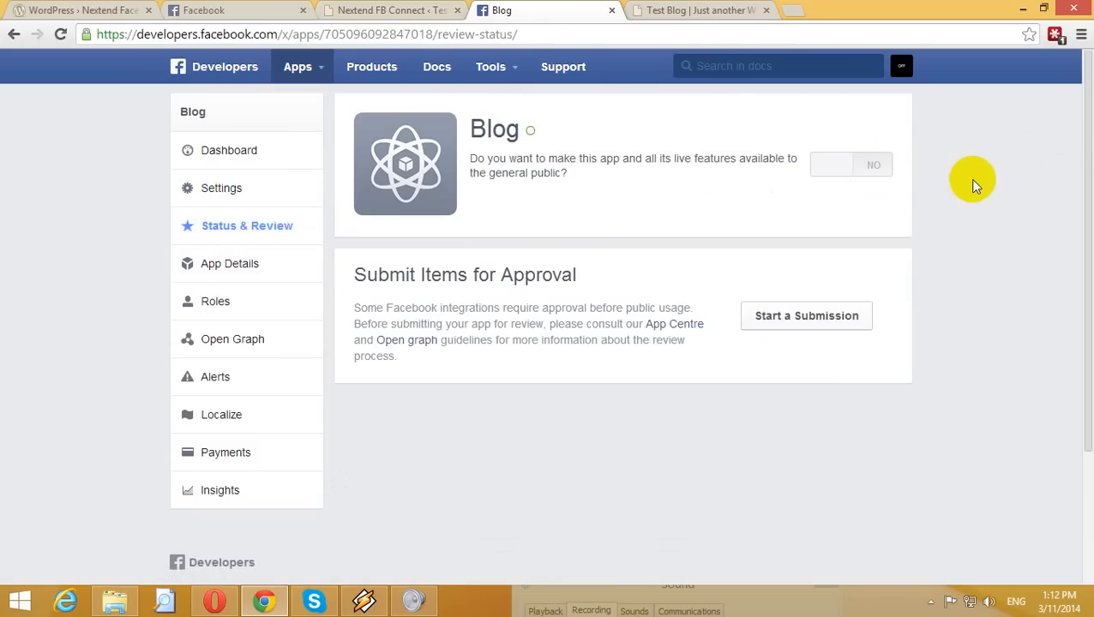
- Try to make the Blog app and its live features available to the general public
mouse_move(864, 166)
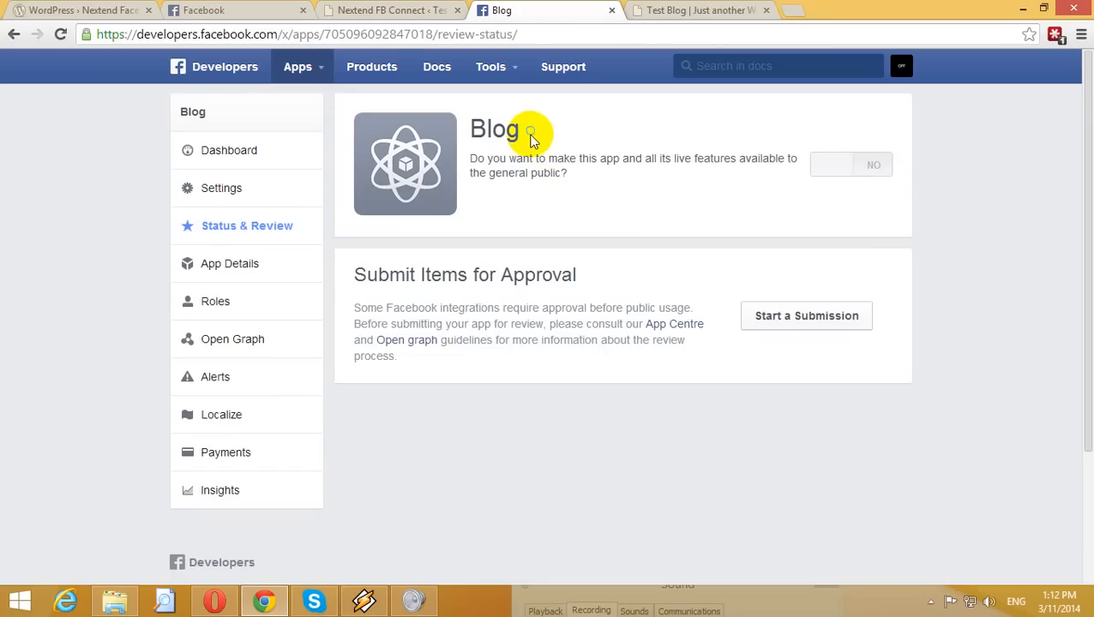
mouse_move(532, 136)
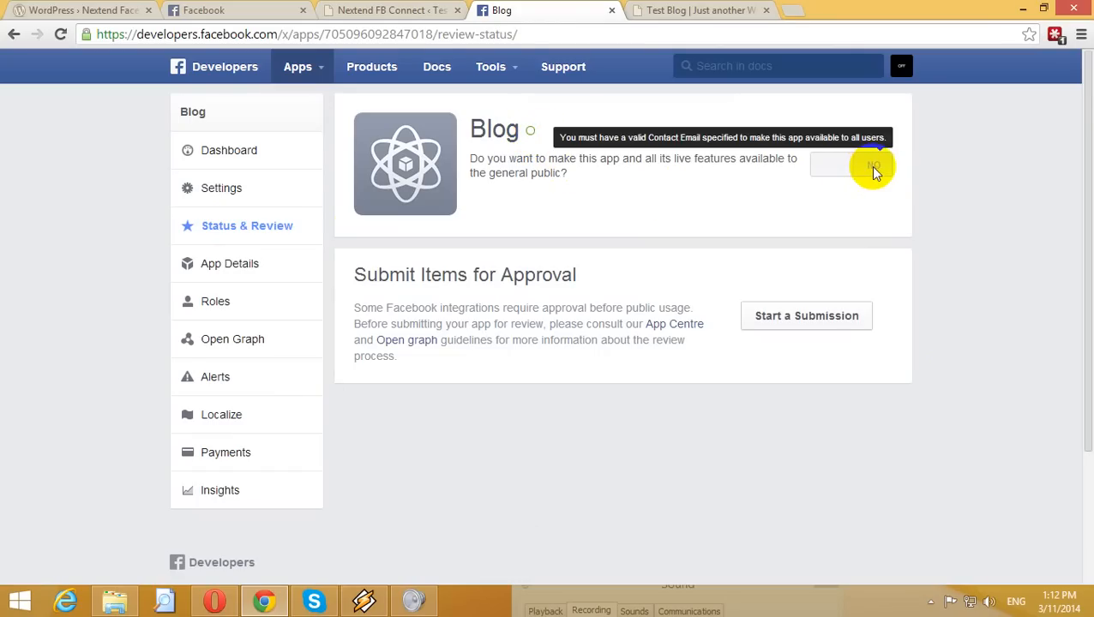
left_click(832, 165)
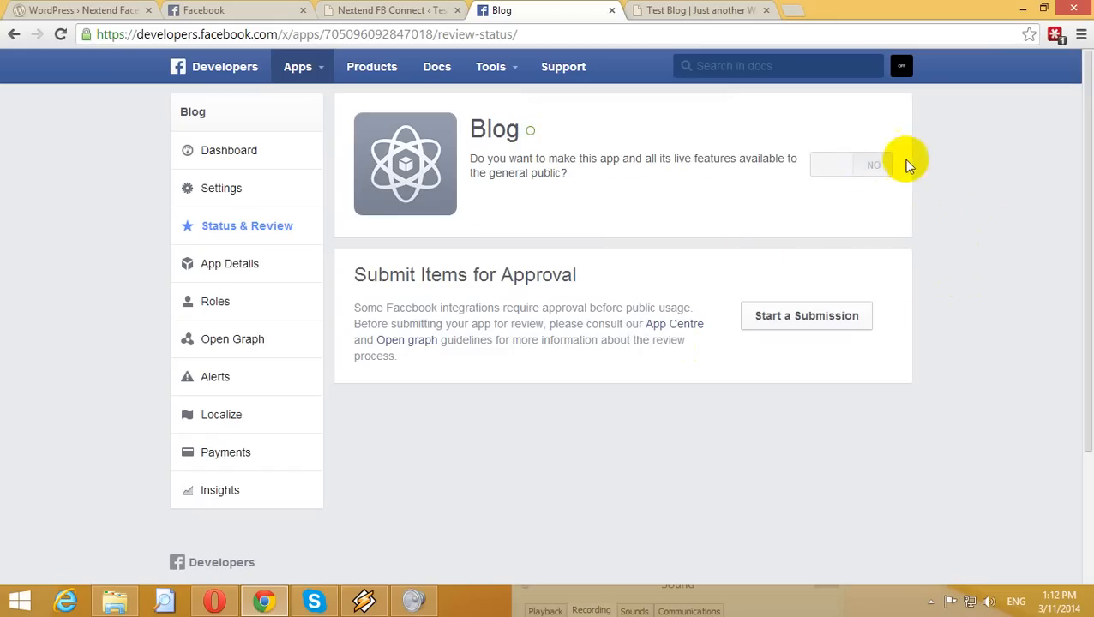
left_click(931, 603)
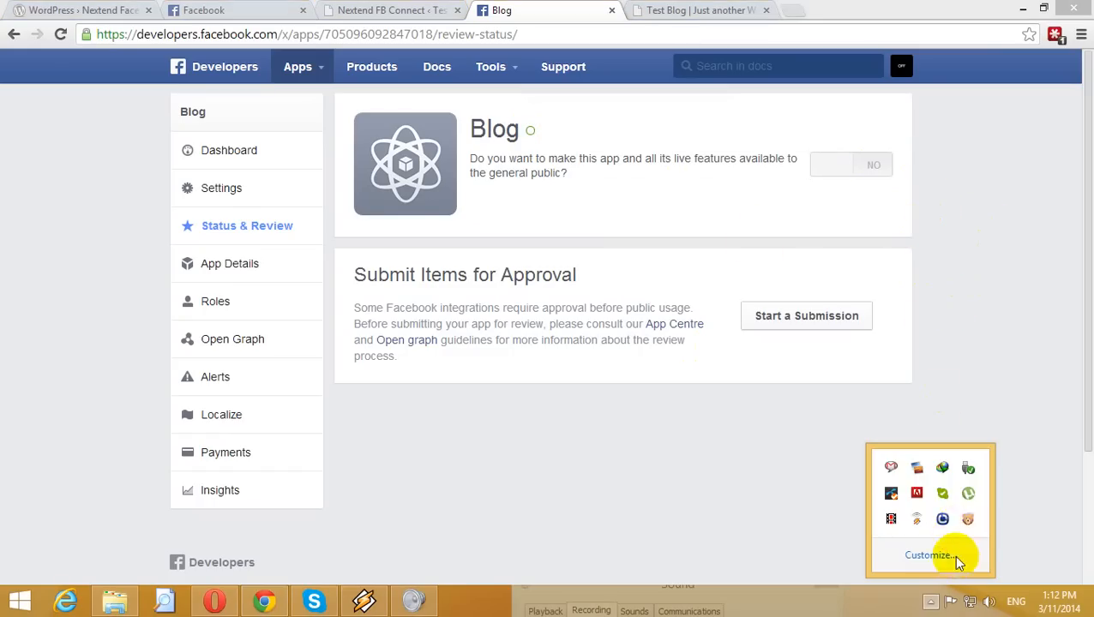
left_click(894, 520)
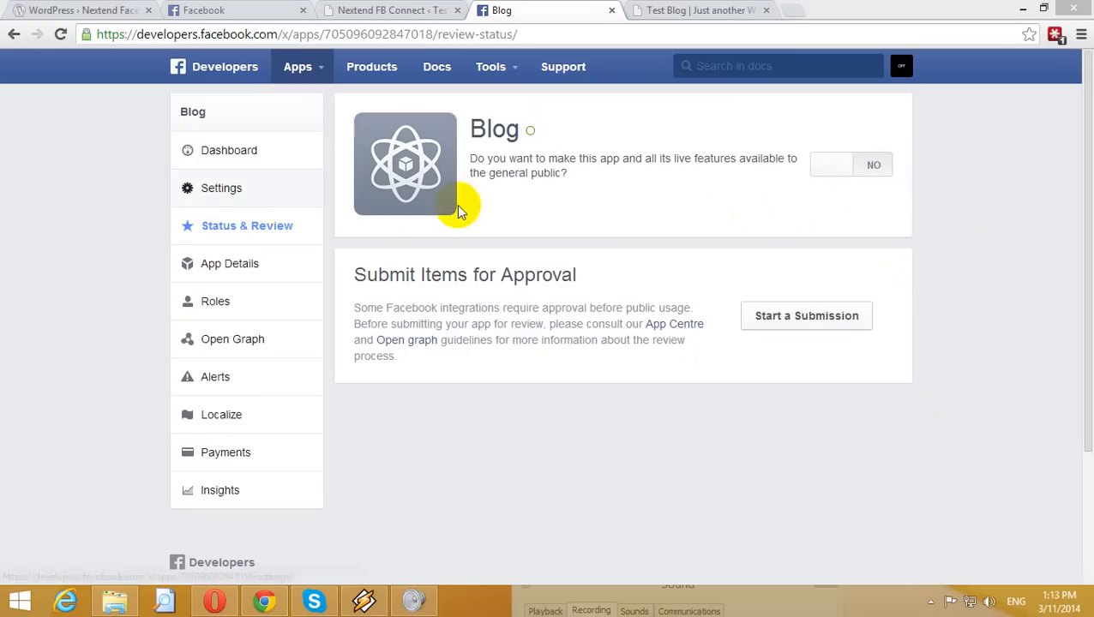
- Return to the Blog app's basic settings and save them with a contact e-mail filled in
left_click(220, 190)
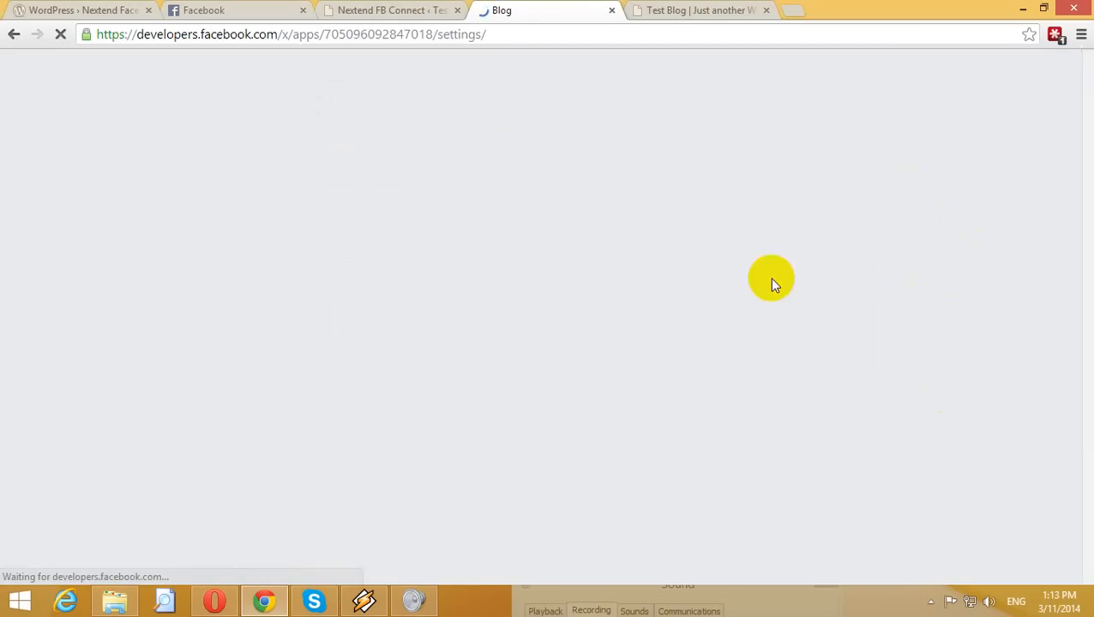
left_click(744, 284)
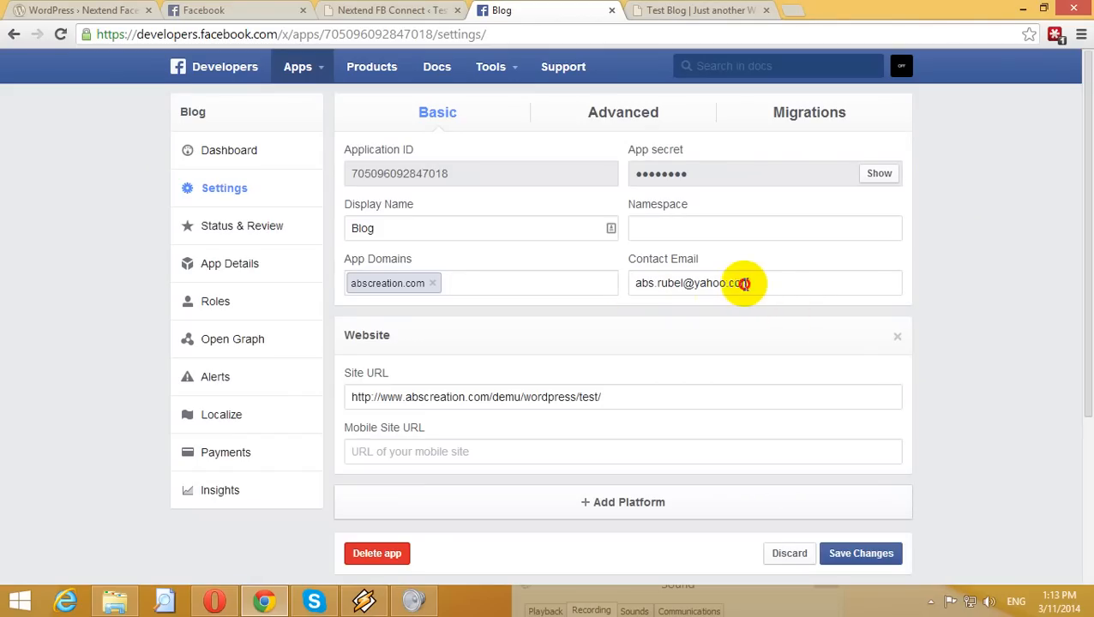
left_click_drag(745, 284, 619, 284)
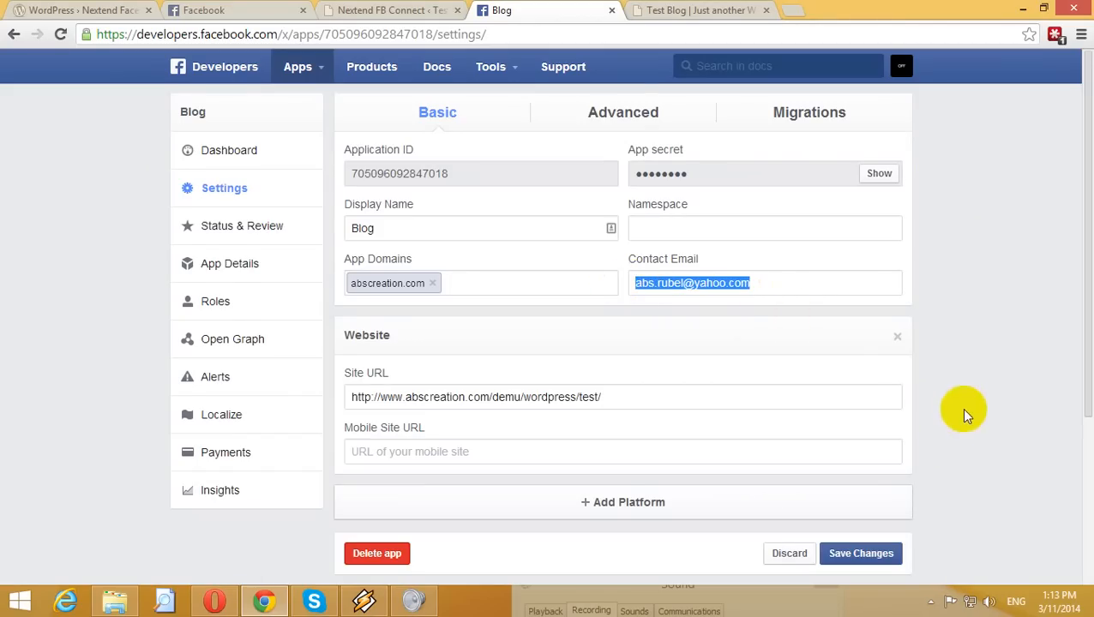
scroll(951, 412, "down", 2)
left_click(832, 395)
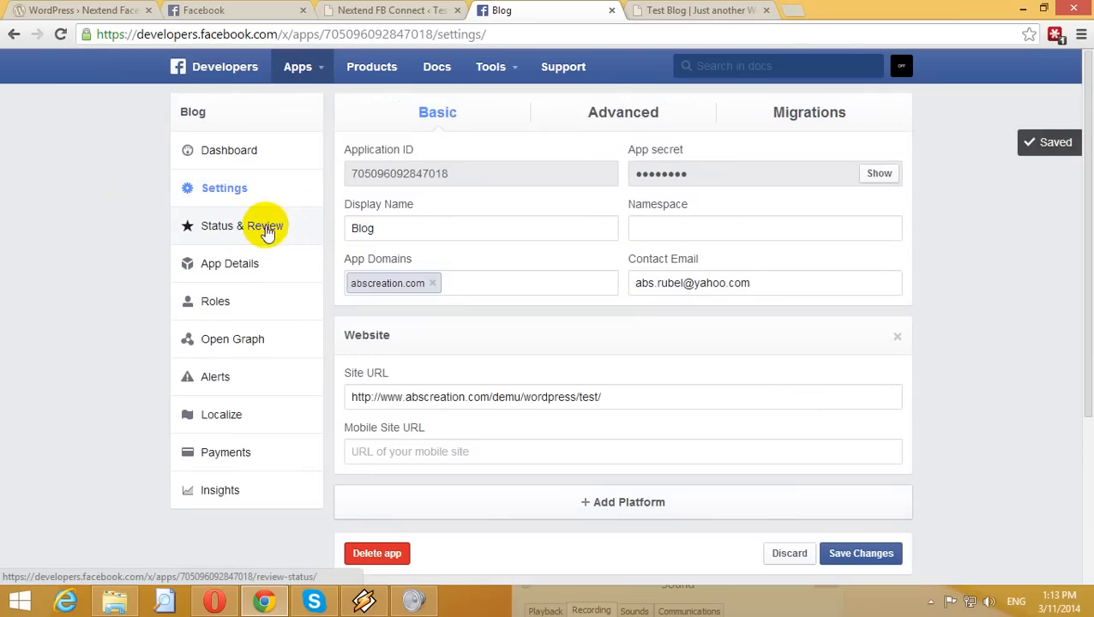
- Make the Blog app available to the general public under Status & Review and open the app's dashboard
left_click(267, 228)
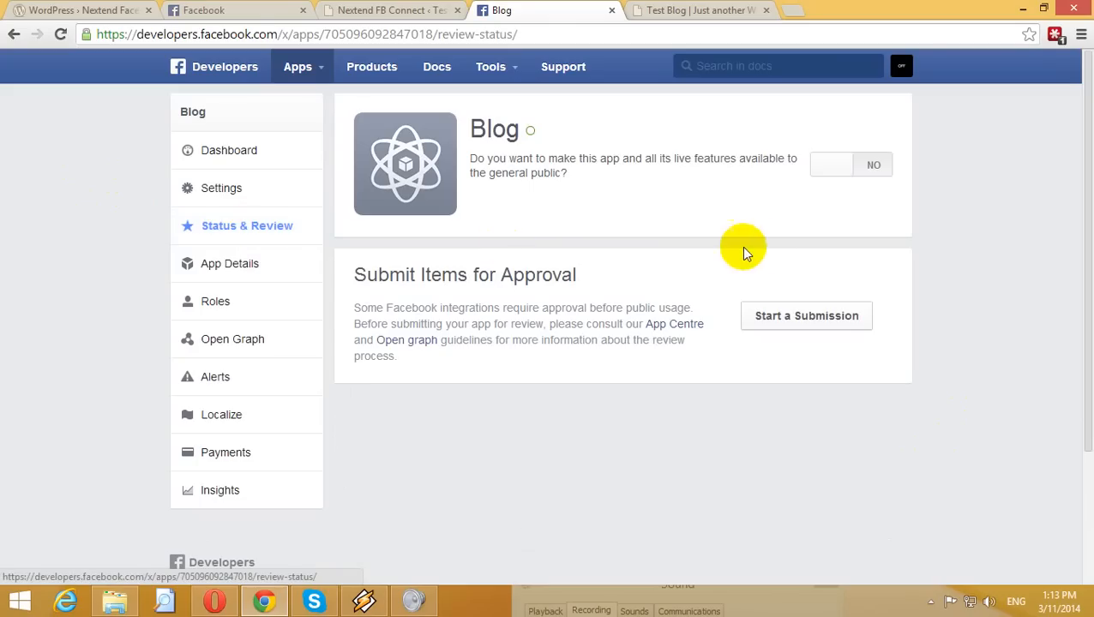
left_click(872, 167)
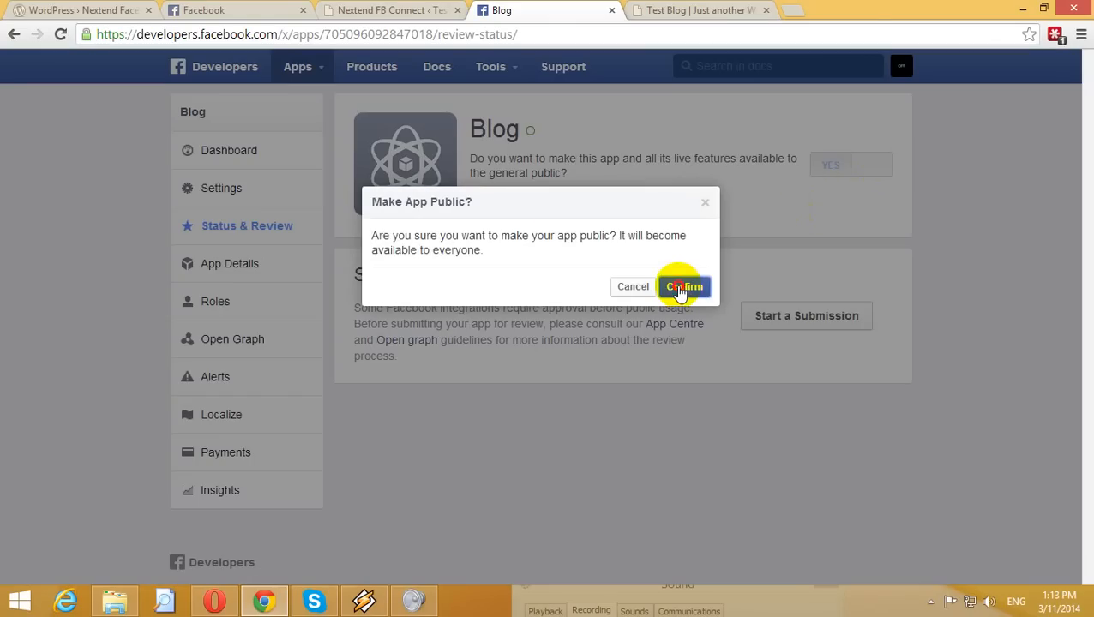
left_click(678, 288)
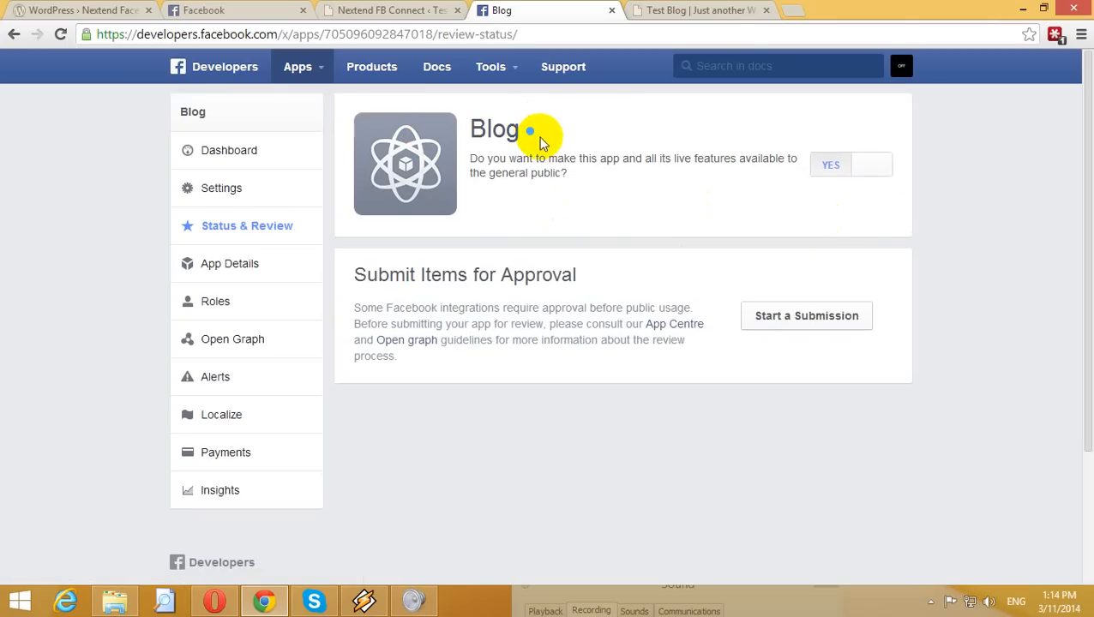
left_click(256, 152)
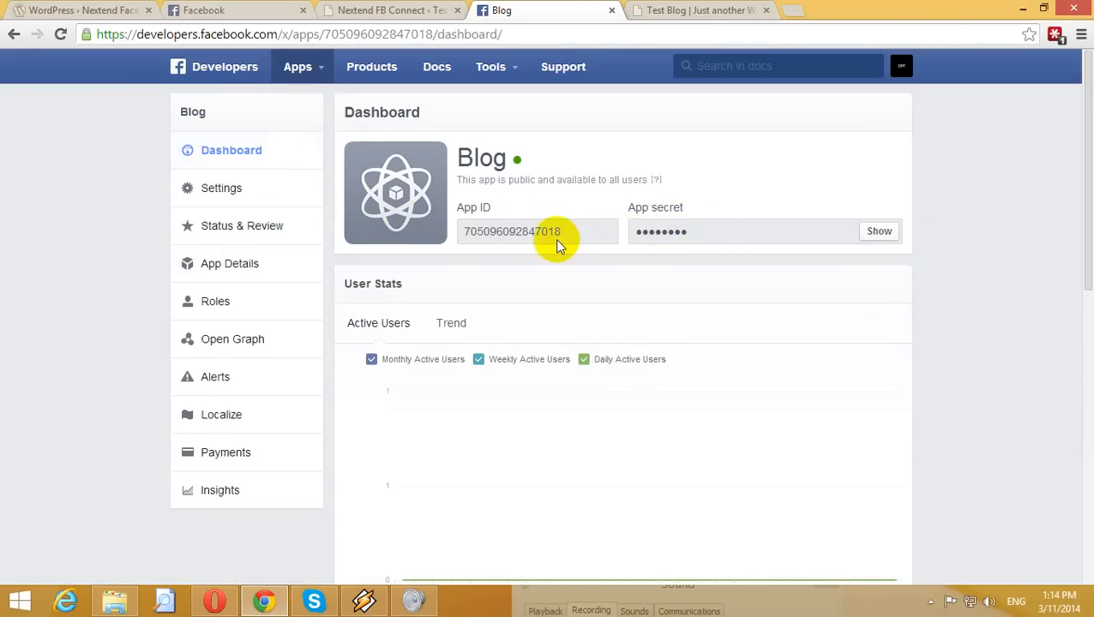
- Clear the existing Facebook App ID and Facebook App Secret in the Nextend Facebook Connect settings
left_click(686, 12)
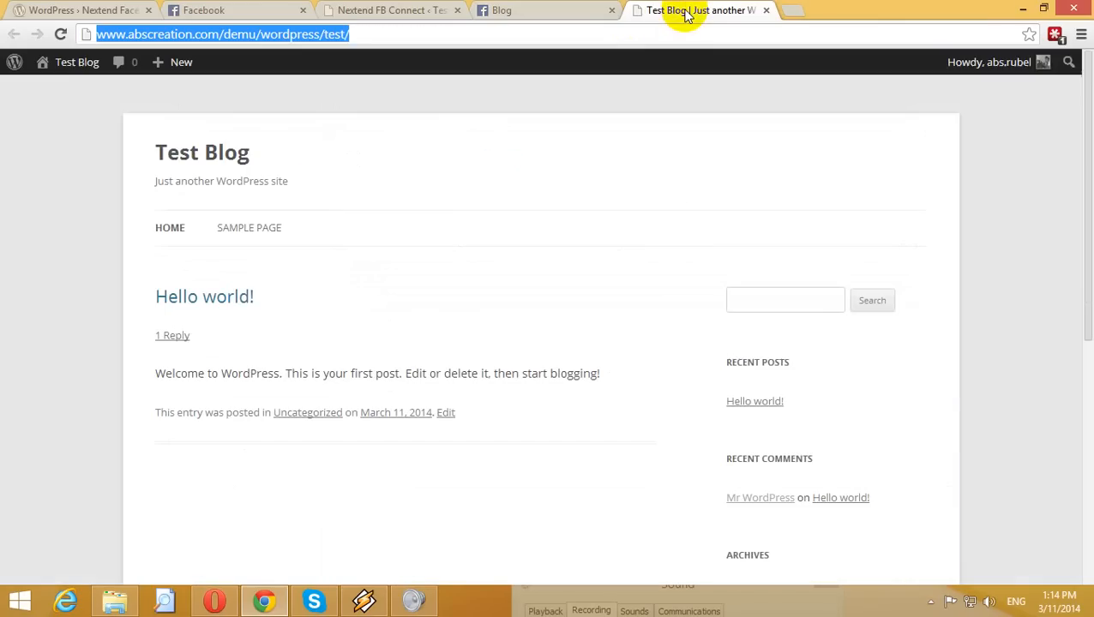
left_click(532, 11)
left_click(440, 9)
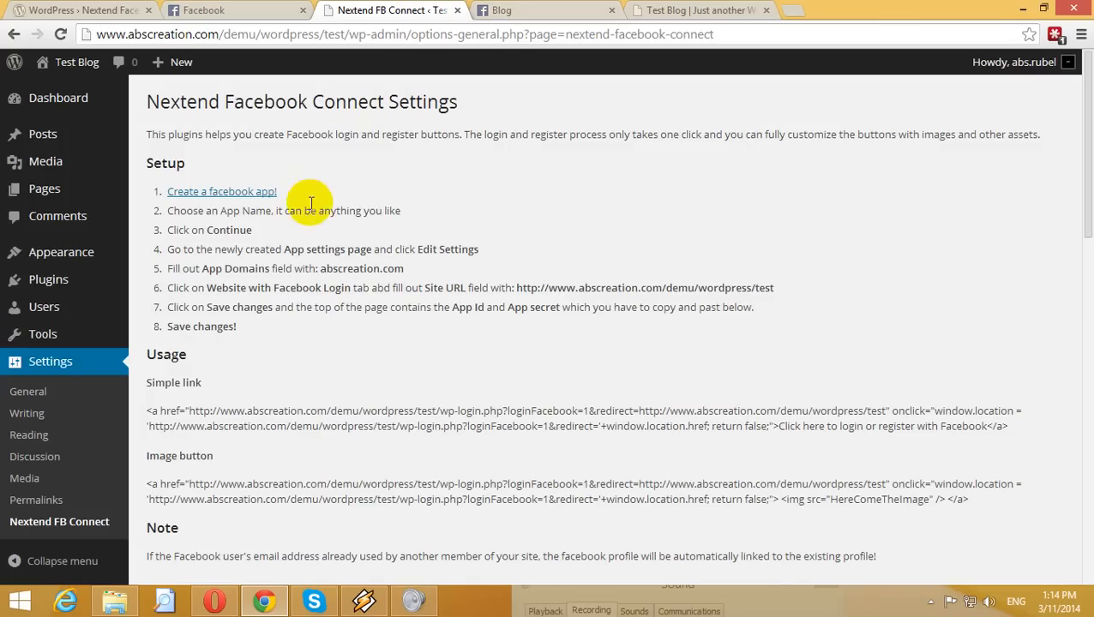
scroll(312, 205, "down", 1)
scroll(317, 207, "down", 4)
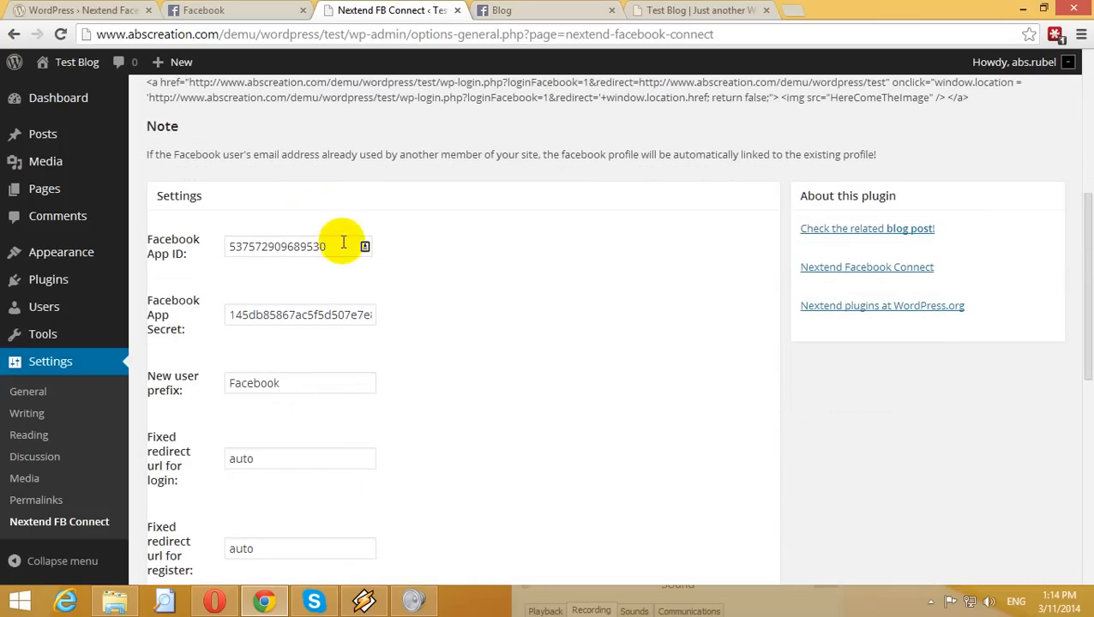
left_click_drag(342, 245, 118, 268)
key("BackSpace")
left_click_drag(362, 312, 181, 310)
key("BackSpace")
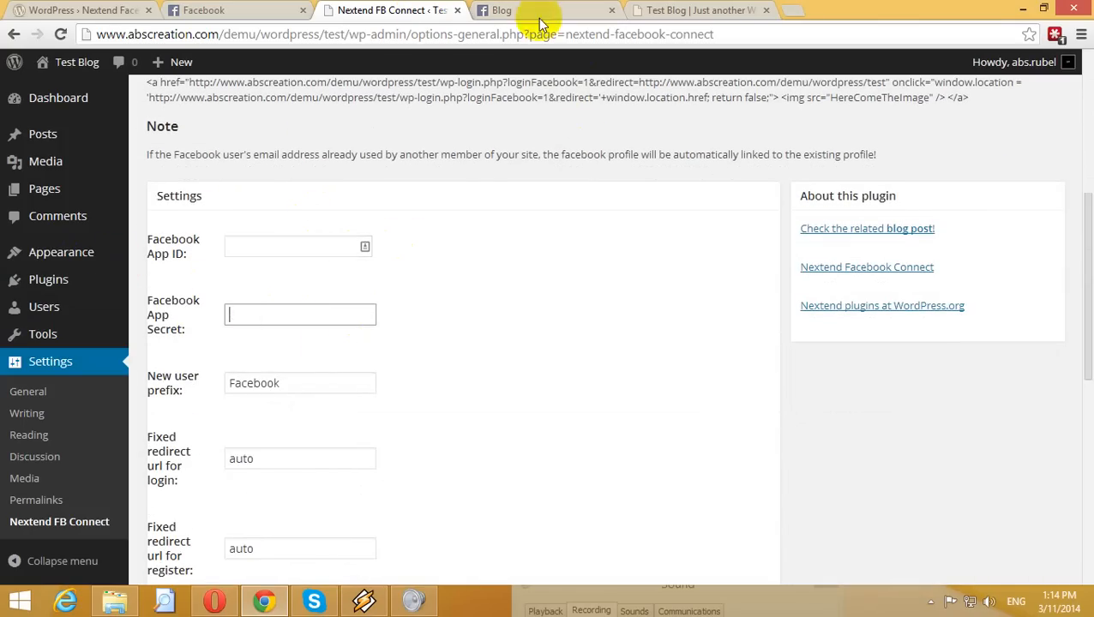
- Copy the Blog app's App ID from its dashboard into the Facebook App ID field of the Nextend settings
left_click(699, 10)
left_click(585, 11)
left_click_drag(573, 235, 469, 231)
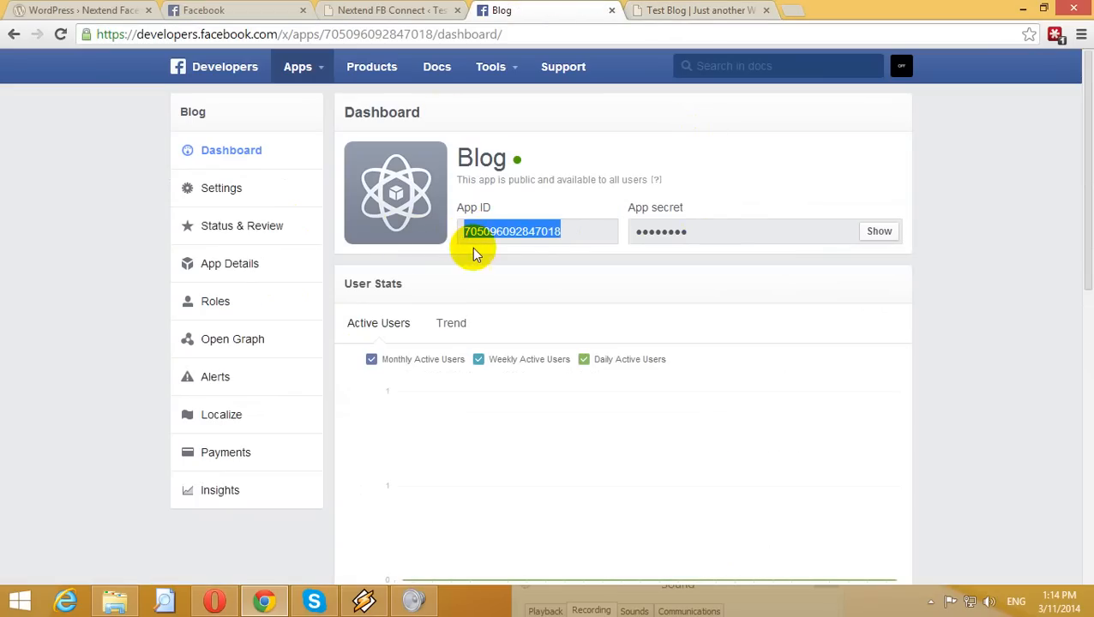
left_click(392, 10)
left_click(278, 250)
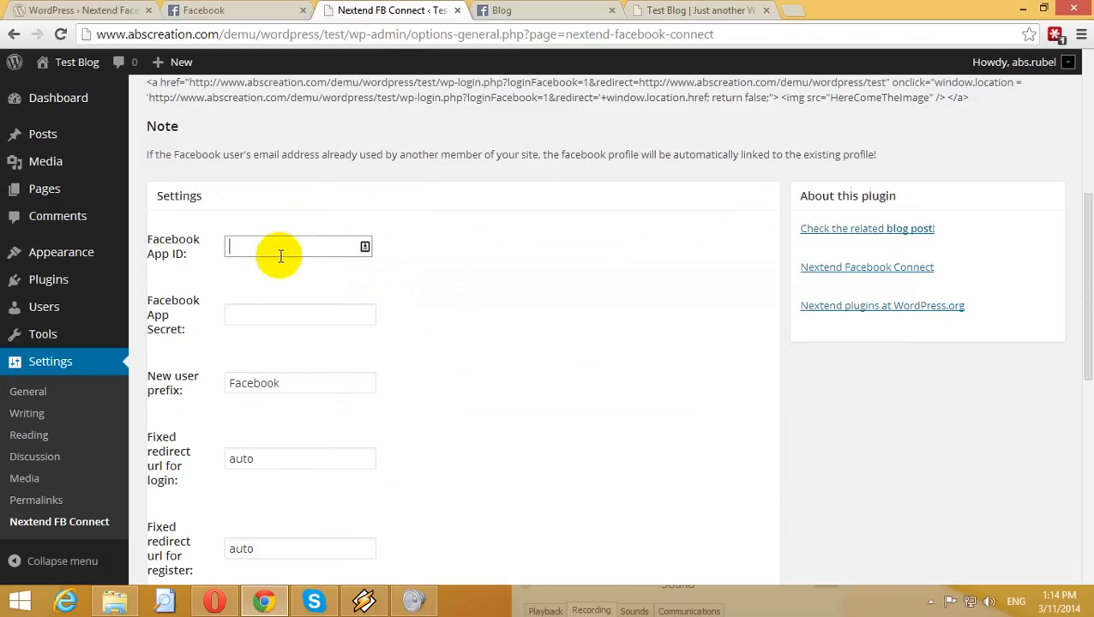
key("ctrl+v")
- Reveal the Blog app's secret on its dashboard, re-entering the account password for the security check
left_click(556, 10)
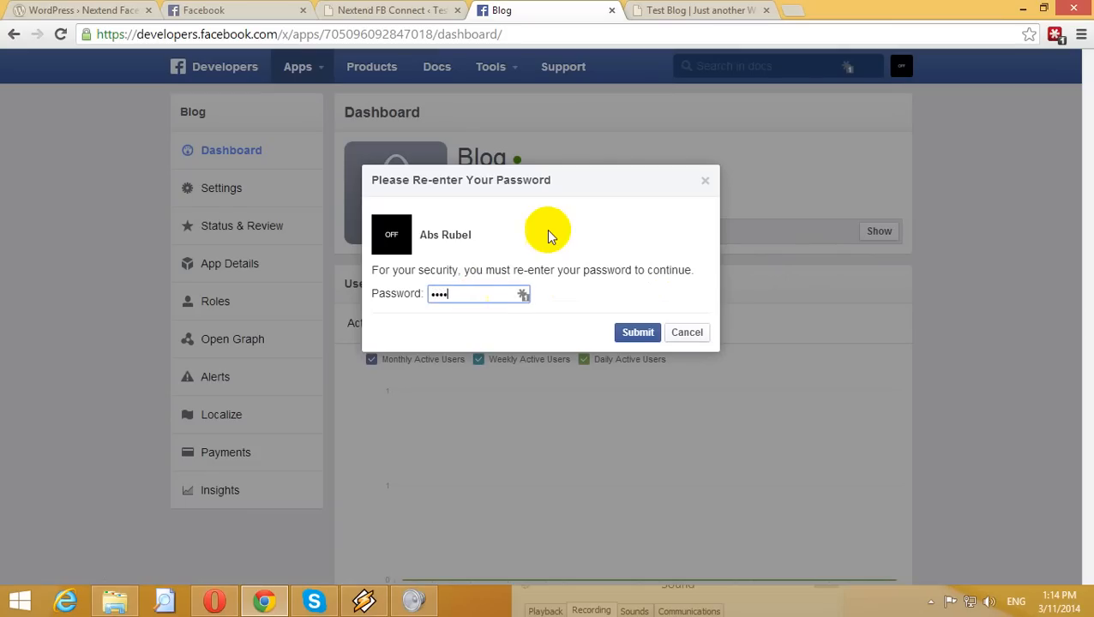
type("*****")
left_click(642, 336)
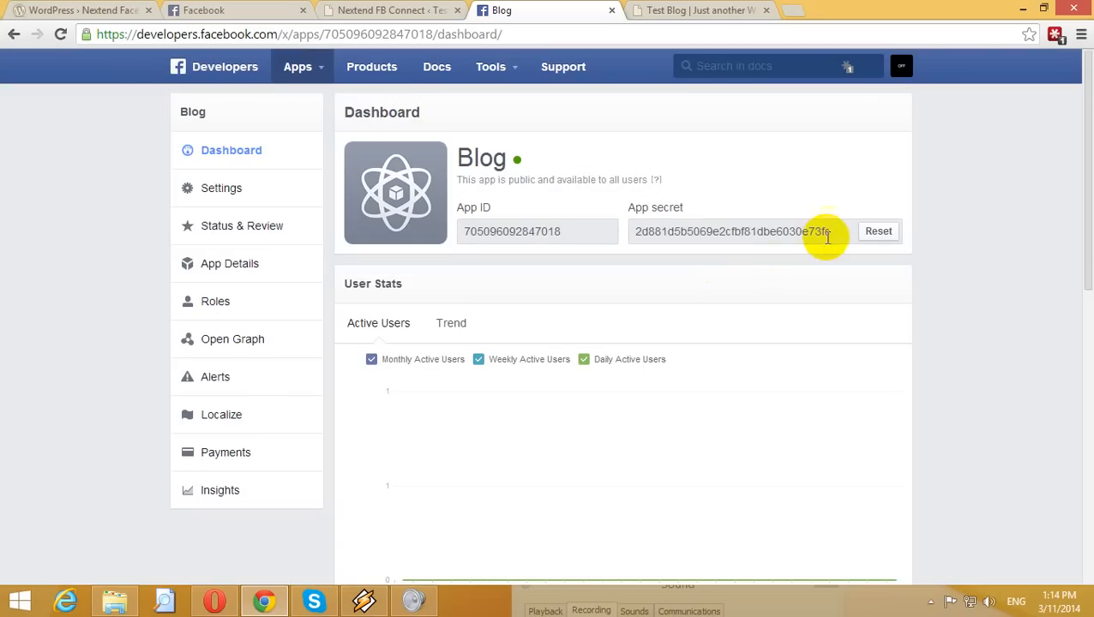
- Copy the revealed app secret into the Facebook App Secret field of the Nextend settings and save the changes
left_click_drag(832, 234, 639, 232)
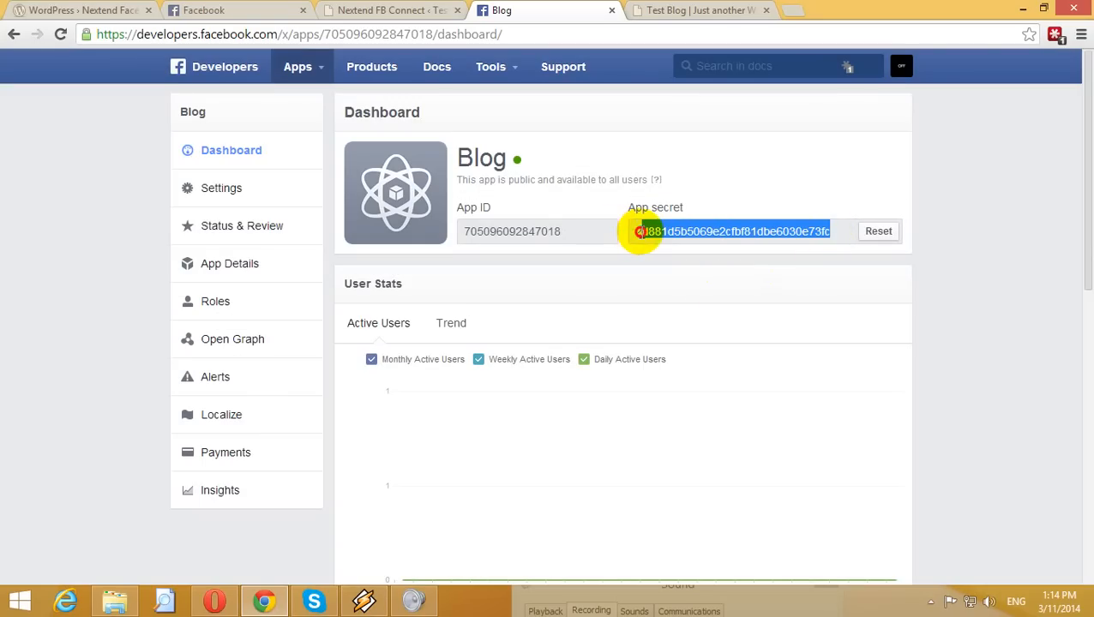
left_click(411, 12)
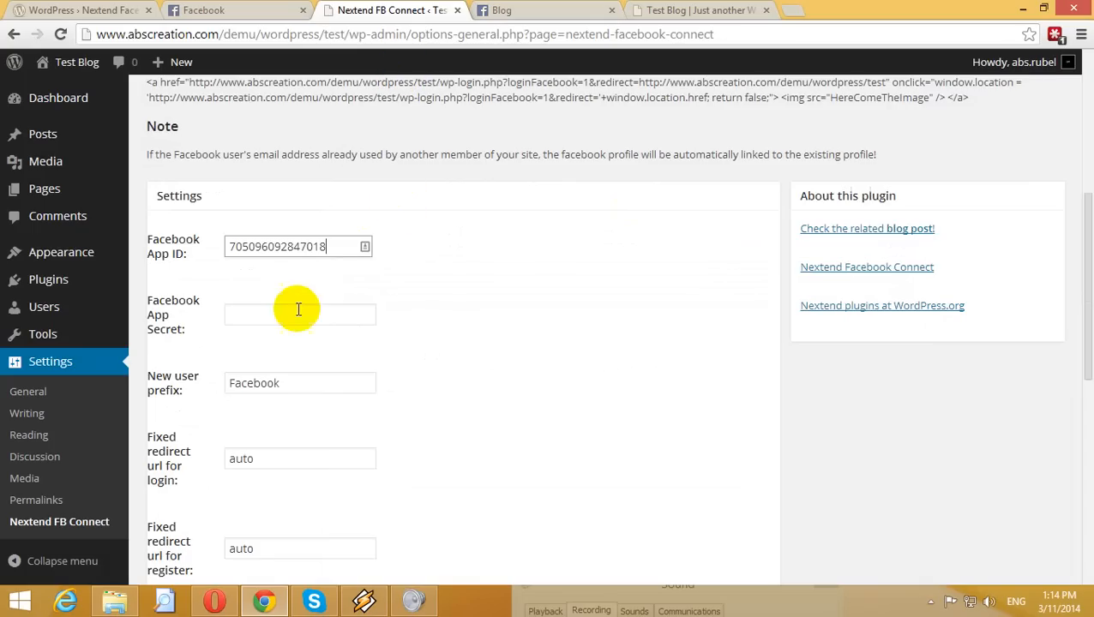
left_click(293, 315)
key("ctrl+v")
scroll(420, 315, "down", 3)
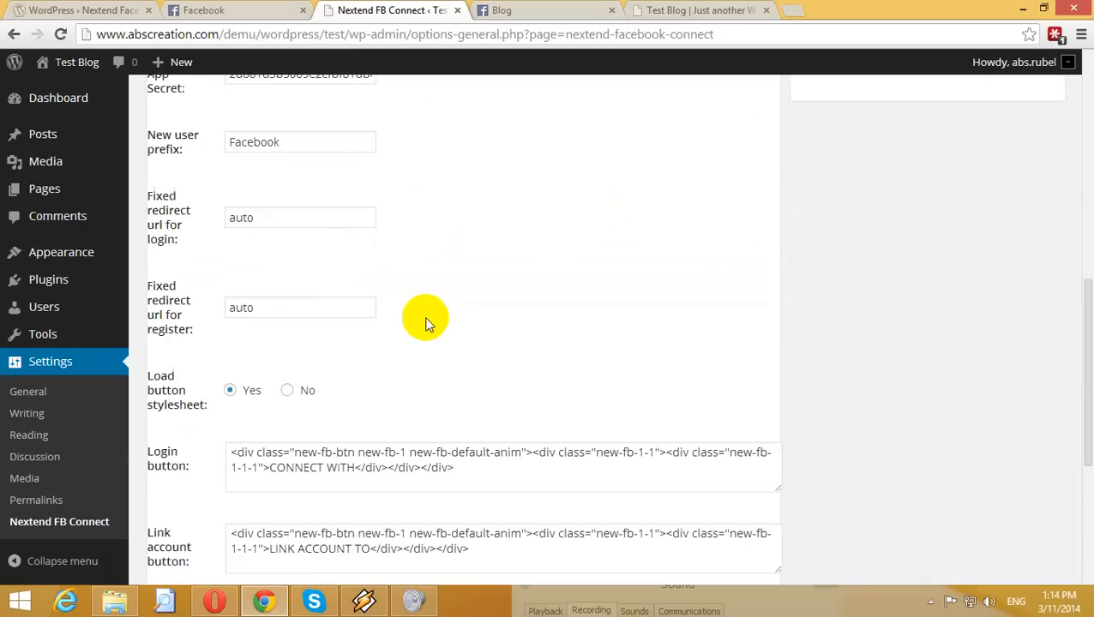
scroll(424, 330, "down", 4)
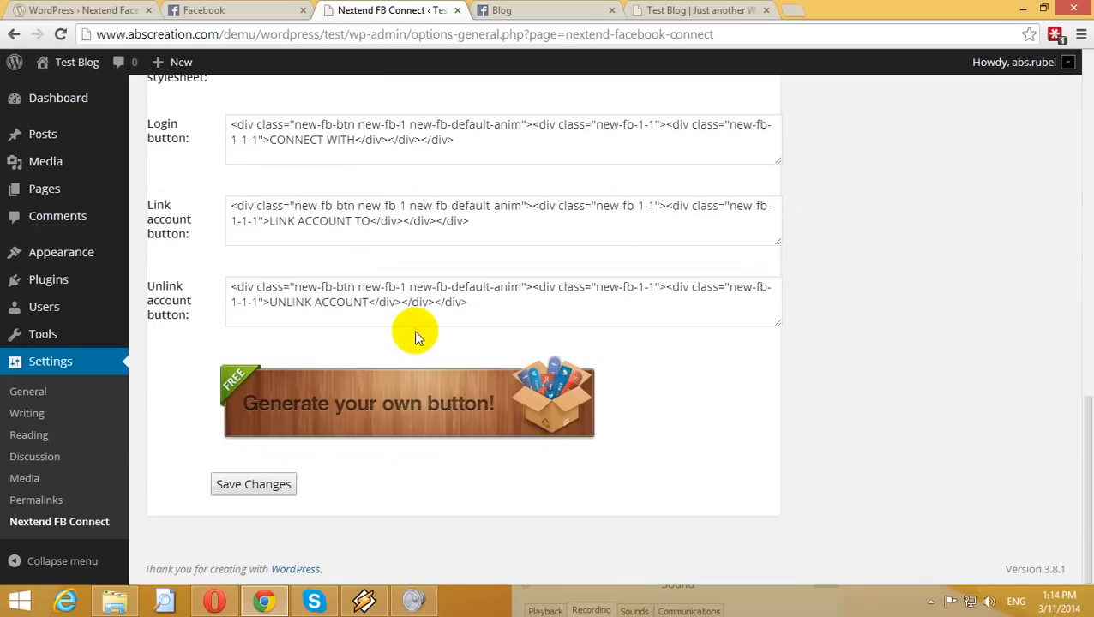
left_click(254, 485)
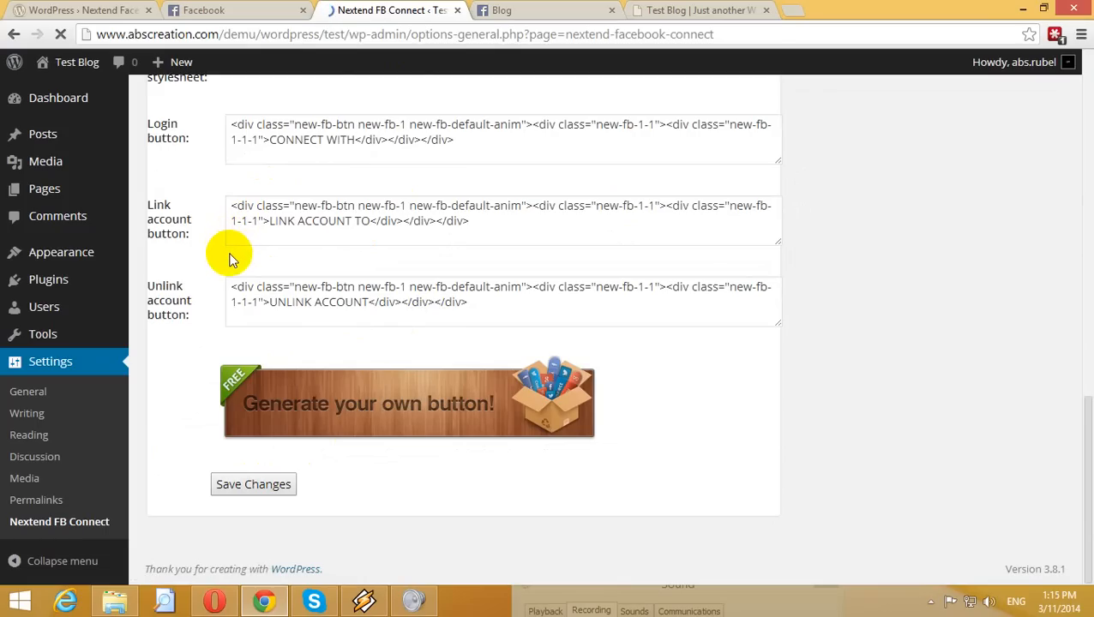
- Look over the saved Nextend Facebook Connect settings, including the redirect URLs, button code and usage notes
scroll(354, 305, "down", 6)
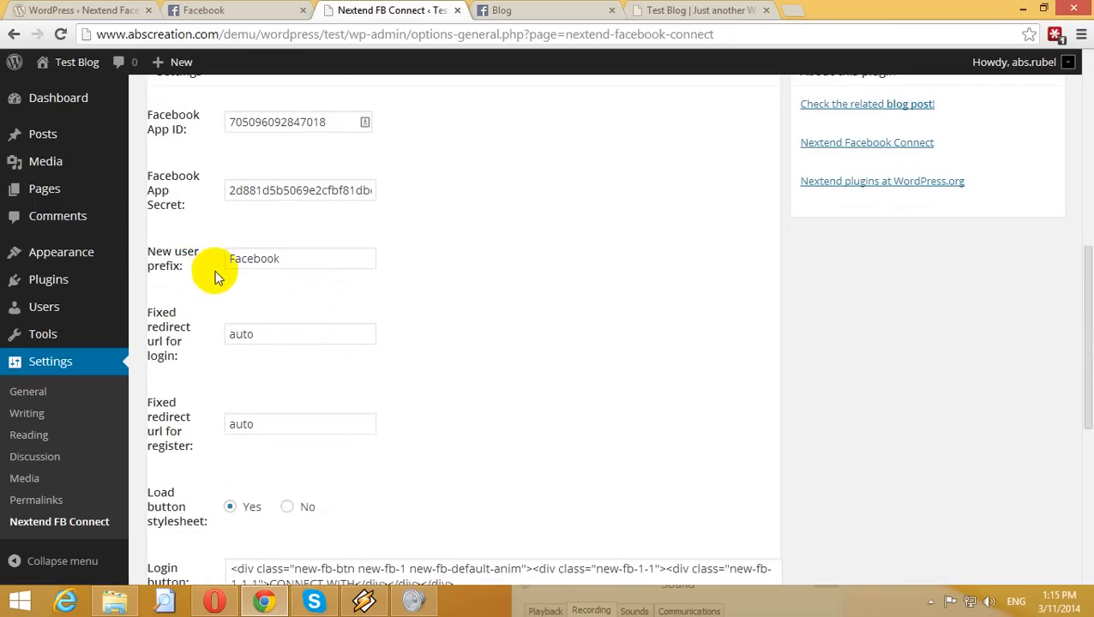
scroll(224, 248, "down", 1)
scroll(181, 298, "down", 4)
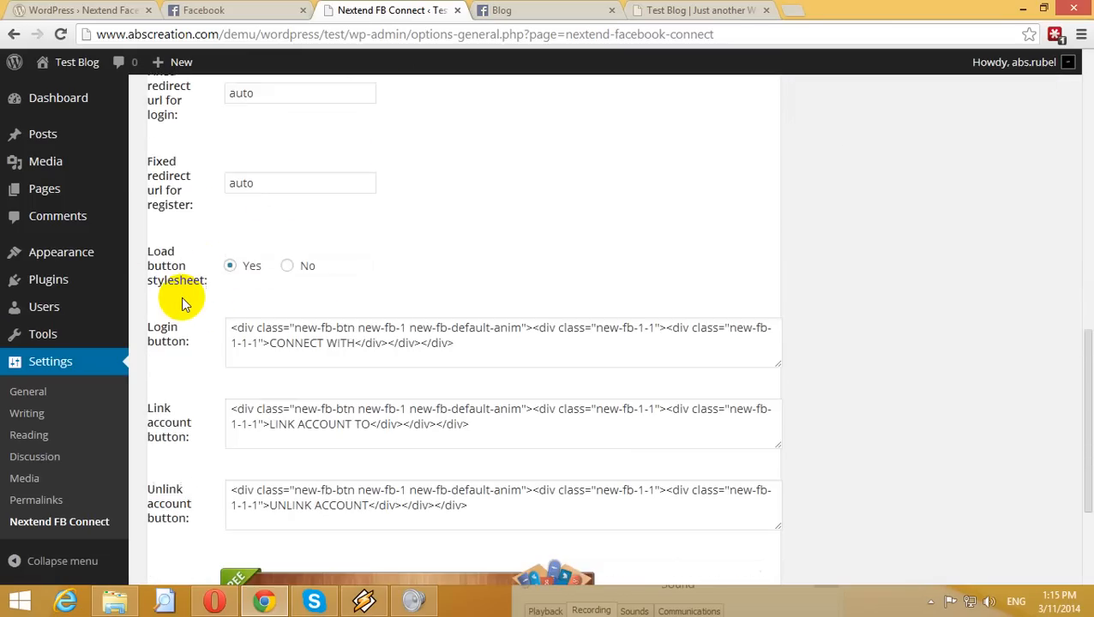
scroll(181, 297, "up", 2)
scroll(181, 299, "up", 2)
scroll(181, 300, "down", 5)
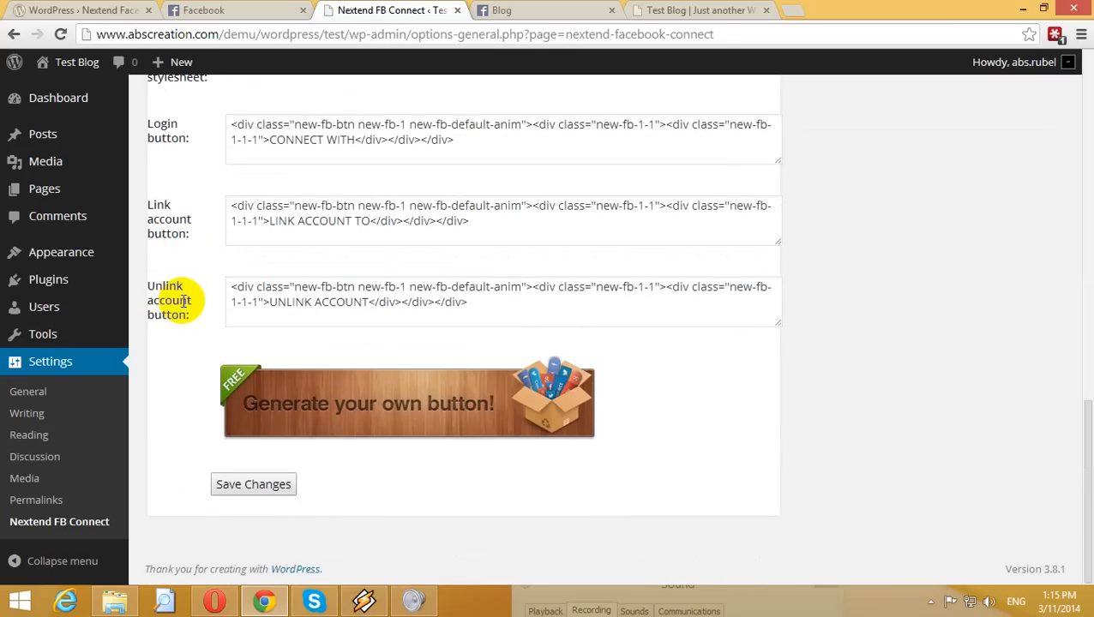
scroll(183, 301, "up", 9)
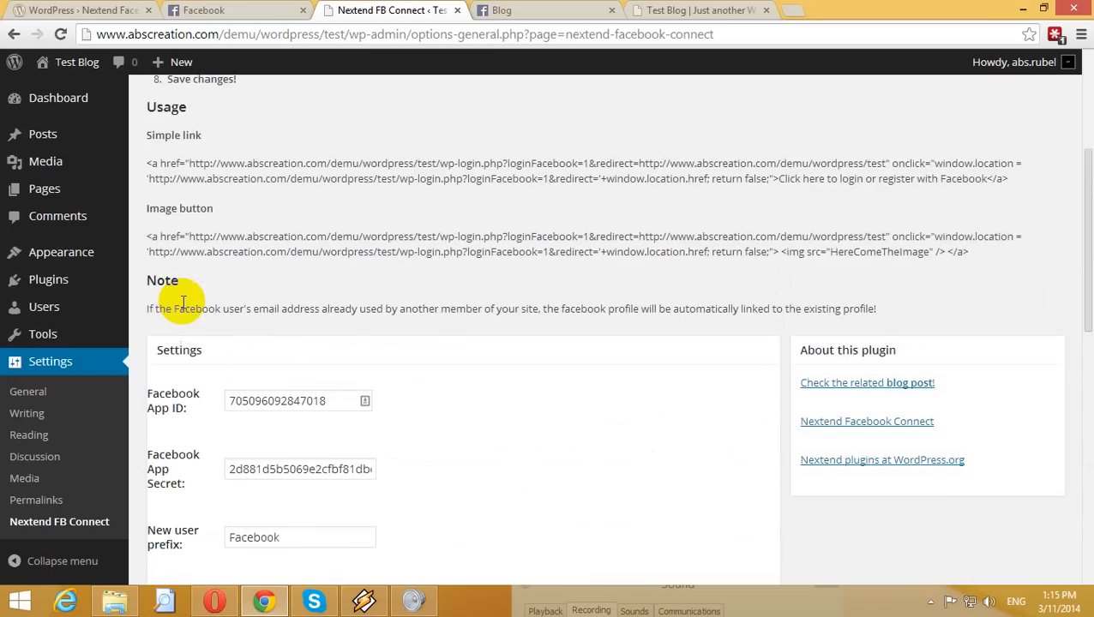
- Switch from the Nextend settings in Chrome to the Test Blog login page in Opera
scroll(183, 301, "down", 6)
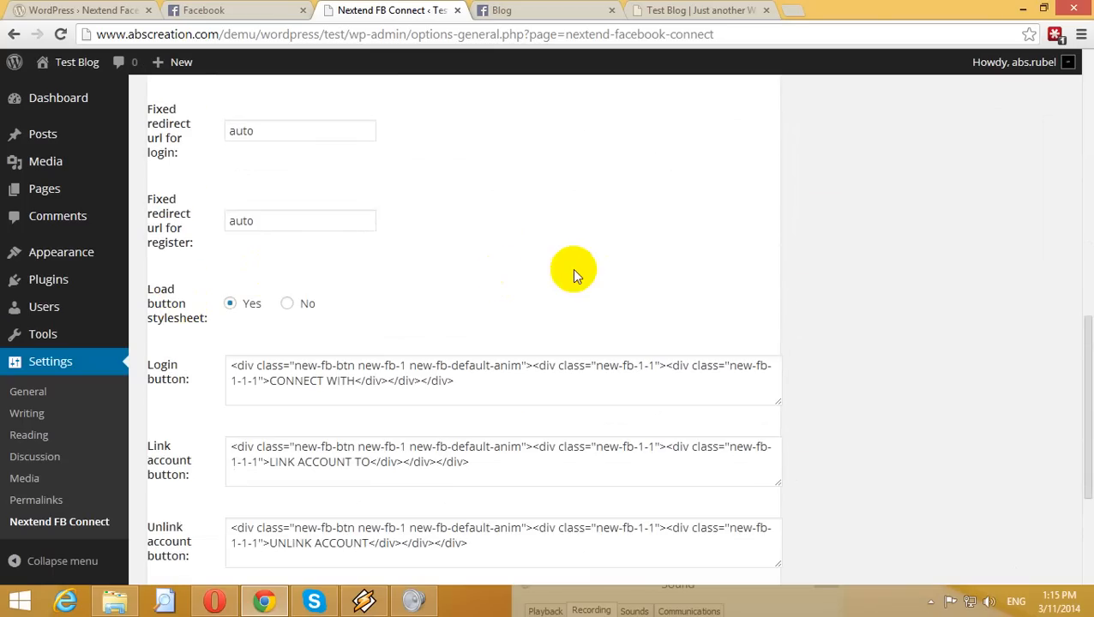
left_click(705, 10)
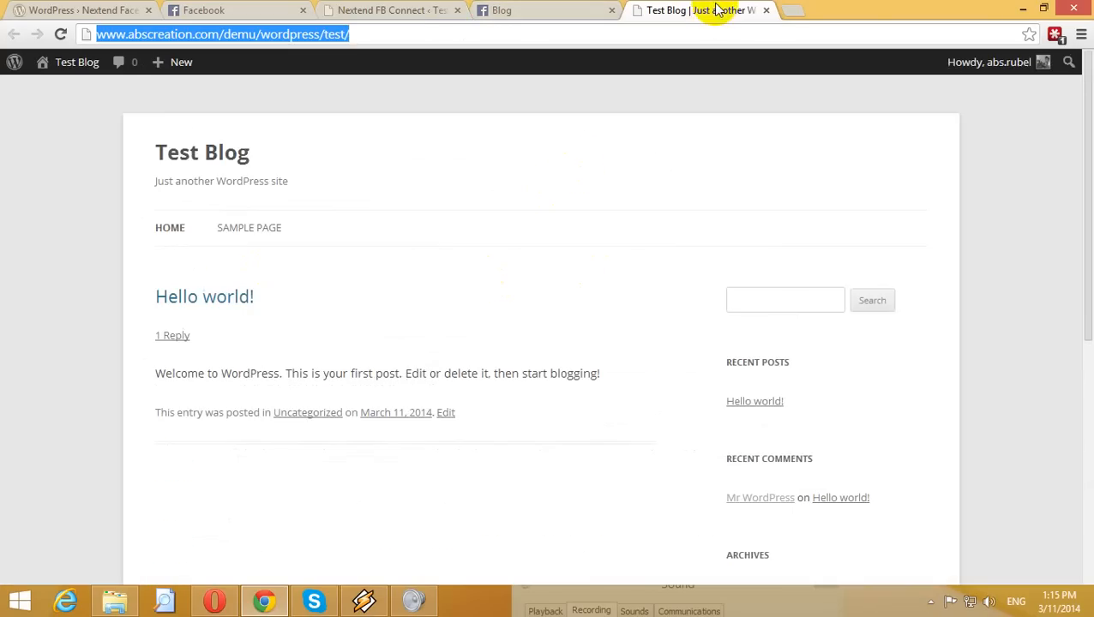
left_click(440, 9)
left_click(215, 600)
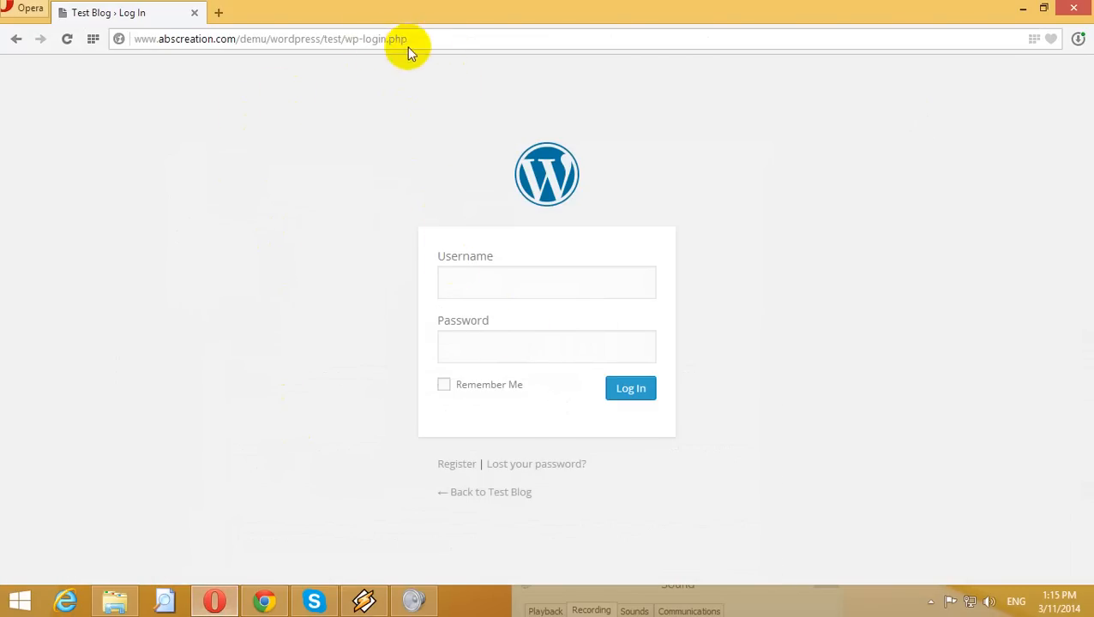
left_click(471, 296)
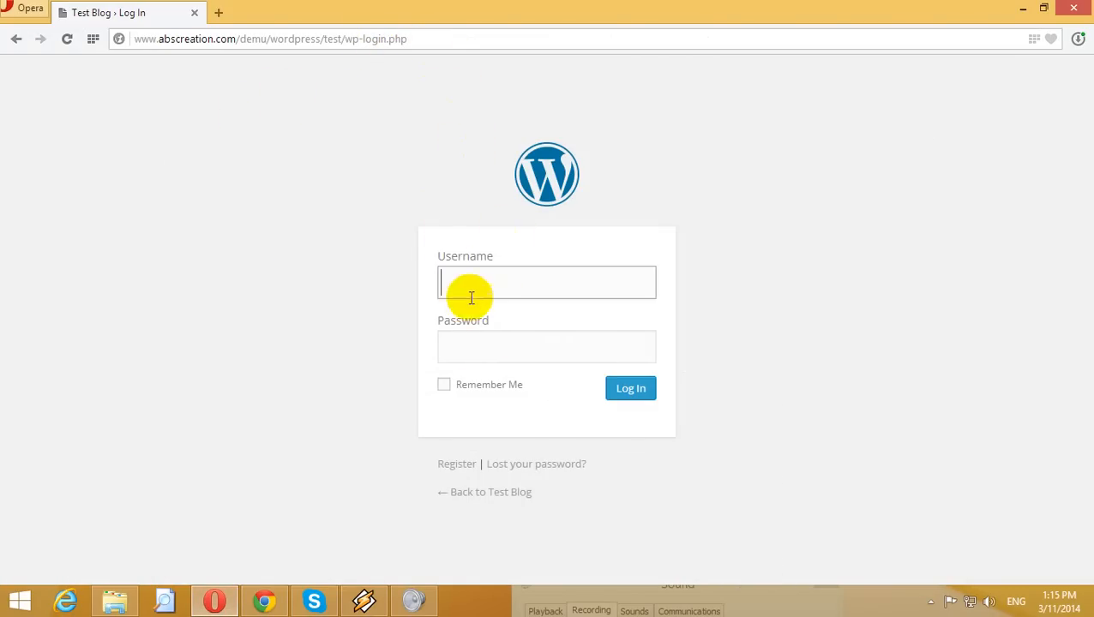
left_click(471, 354)
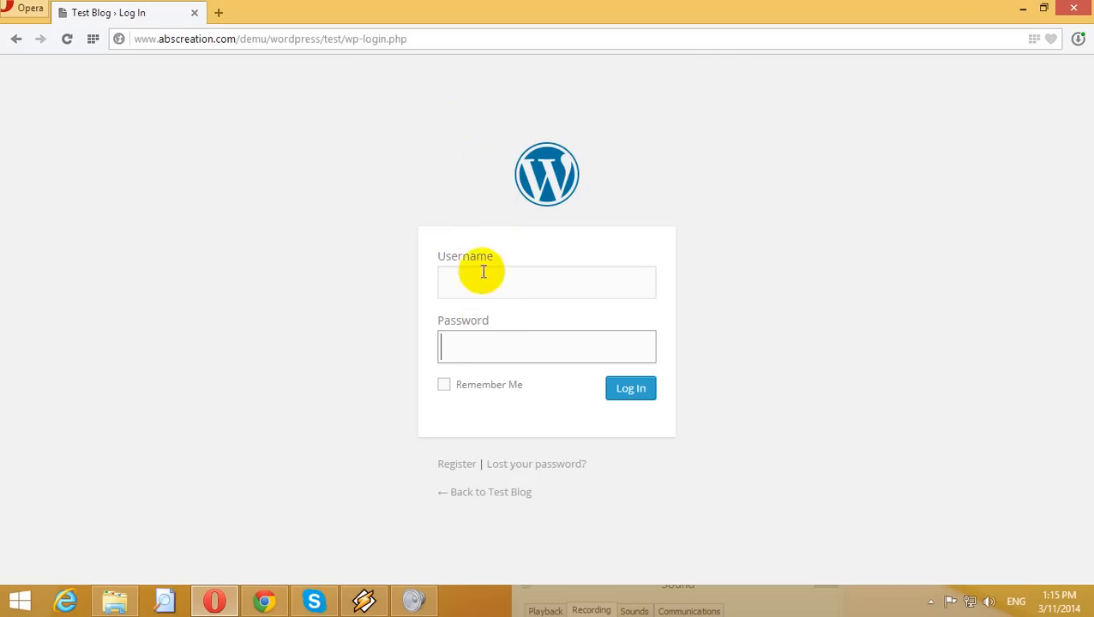
left_click(490, 281)
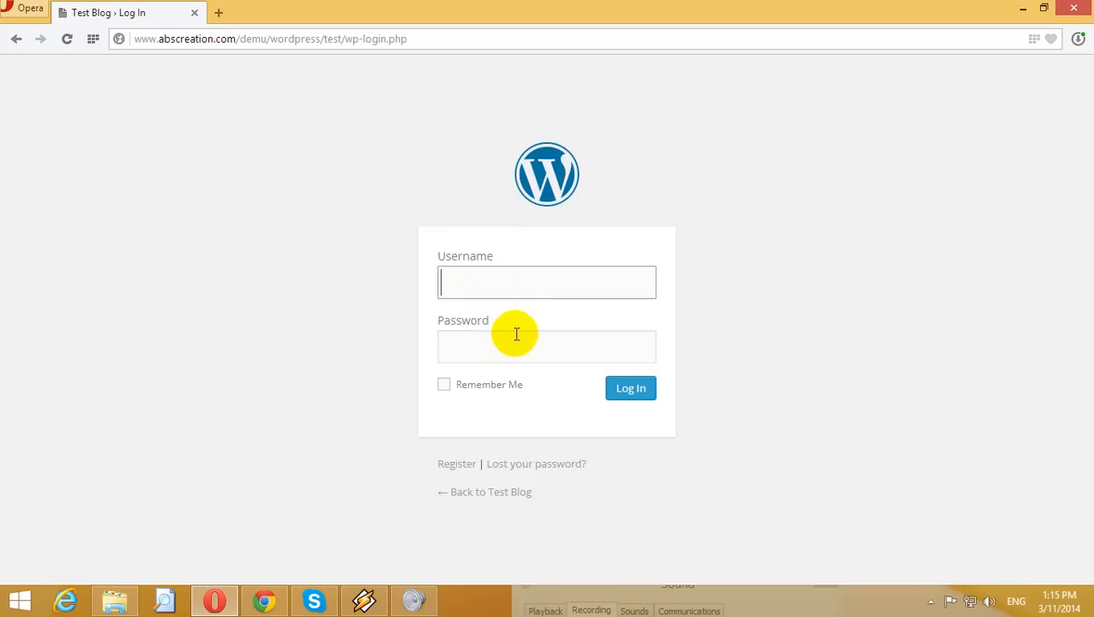
left_click(517, 346)
left_click(382, 283)
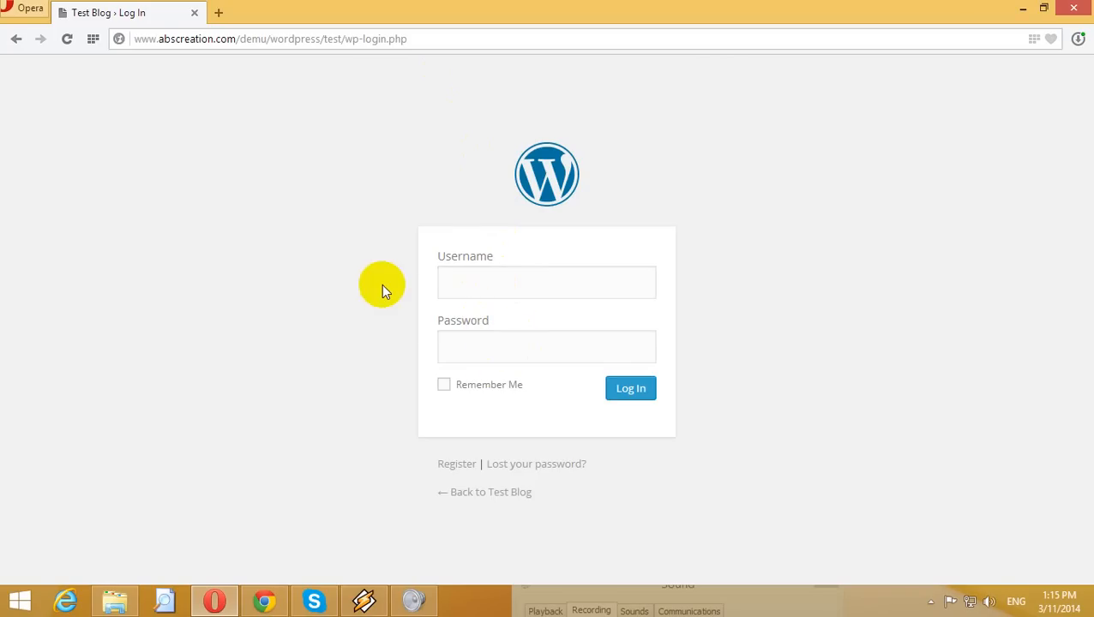
left_click(569, 280)
left_click(547, 344)
left_click(395, 306)
- Reload the Test Blog login page and log in to the blog through Facebook
right_click(284, 224)
left_click(320, 274)
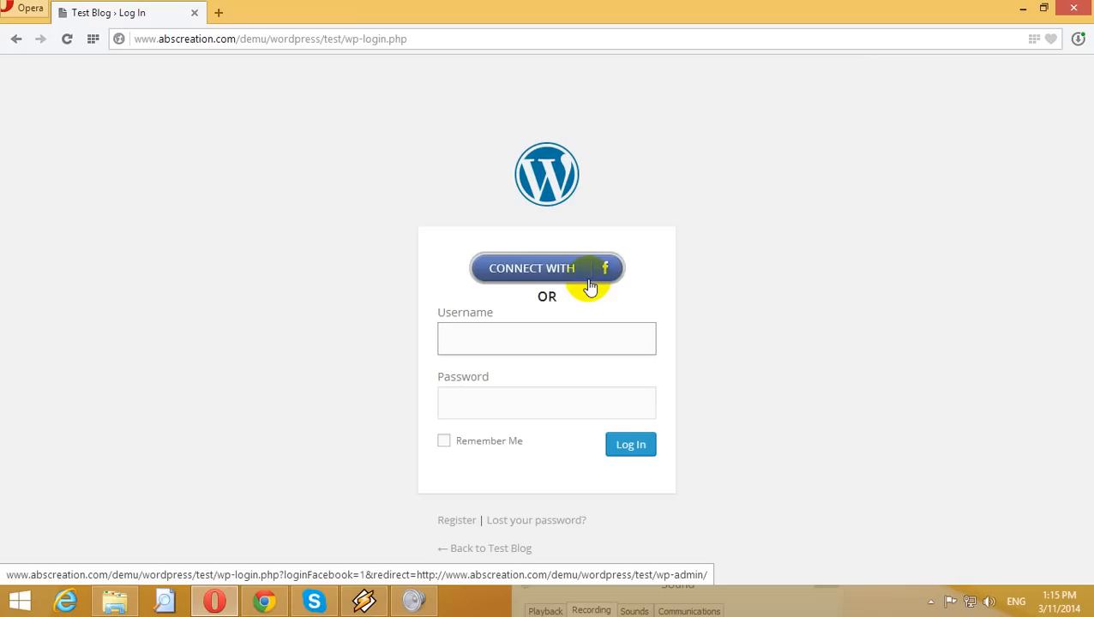
left_click(544, 277)
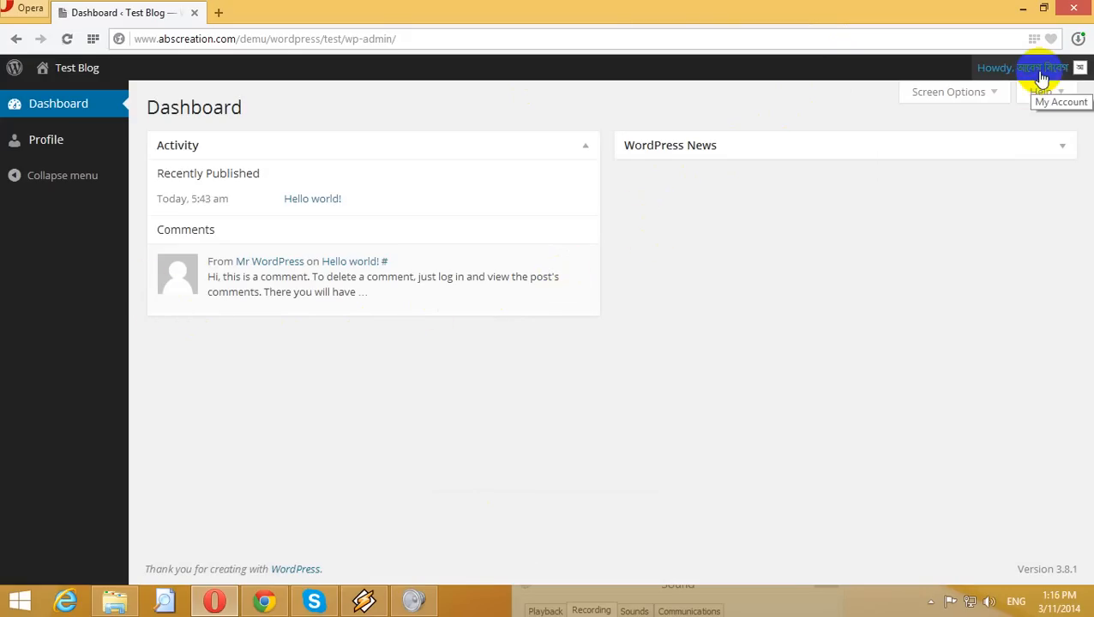
- Log out of the Facebook-linked blog account and return to the start of the Nextend Facebook Connect settings in Chrome
mouse_move(1037, 66)
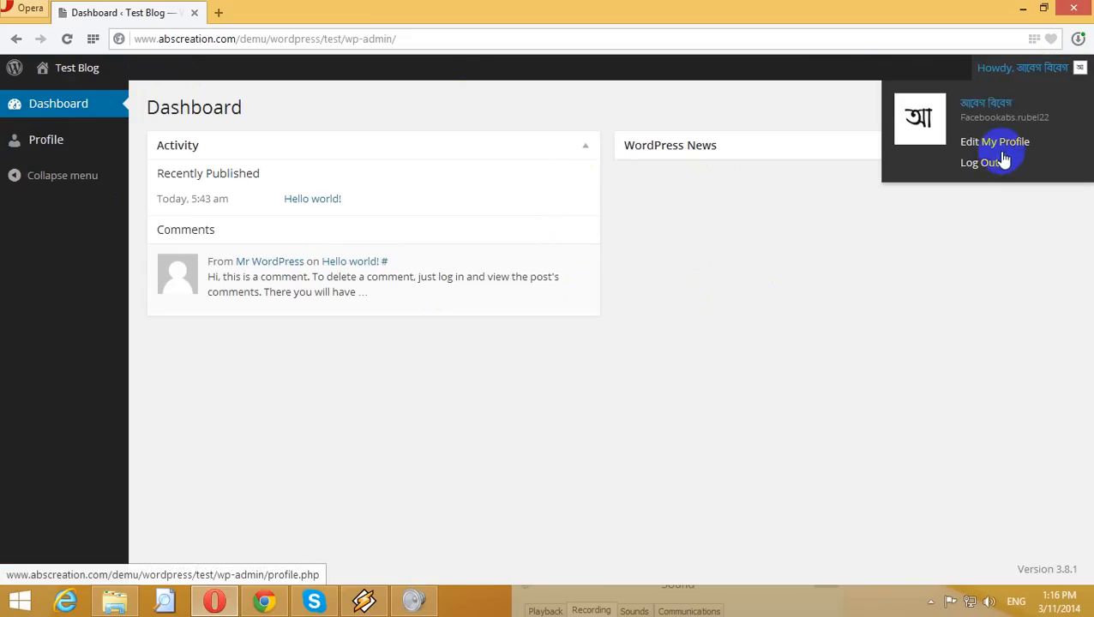
left_click(992, 165)
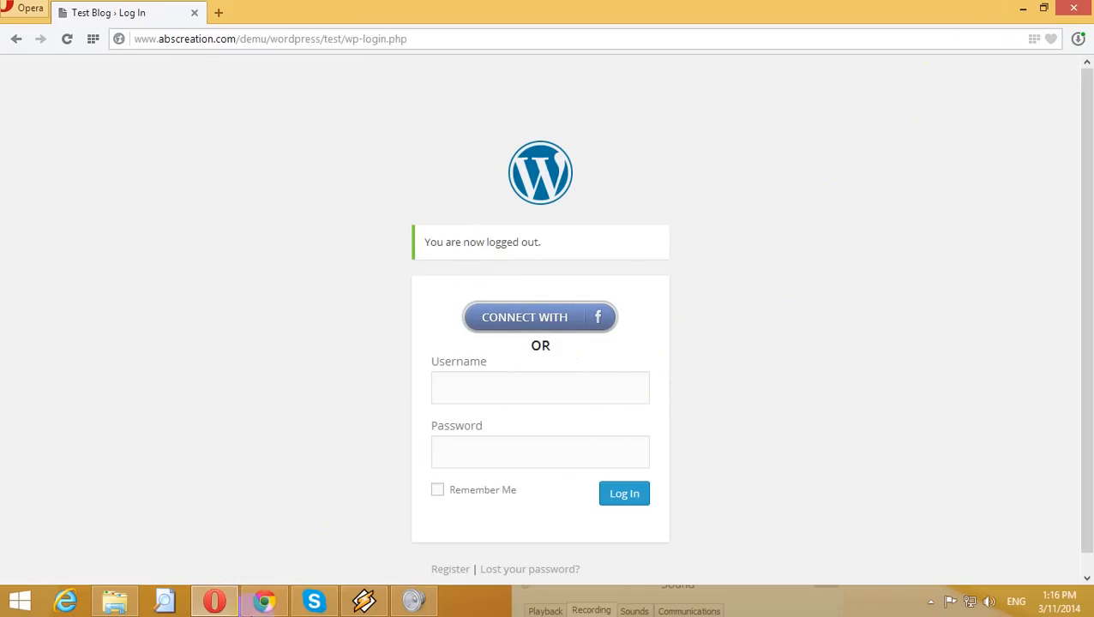
left_click(264, 602)
scroll(395, 244, "up", 10)
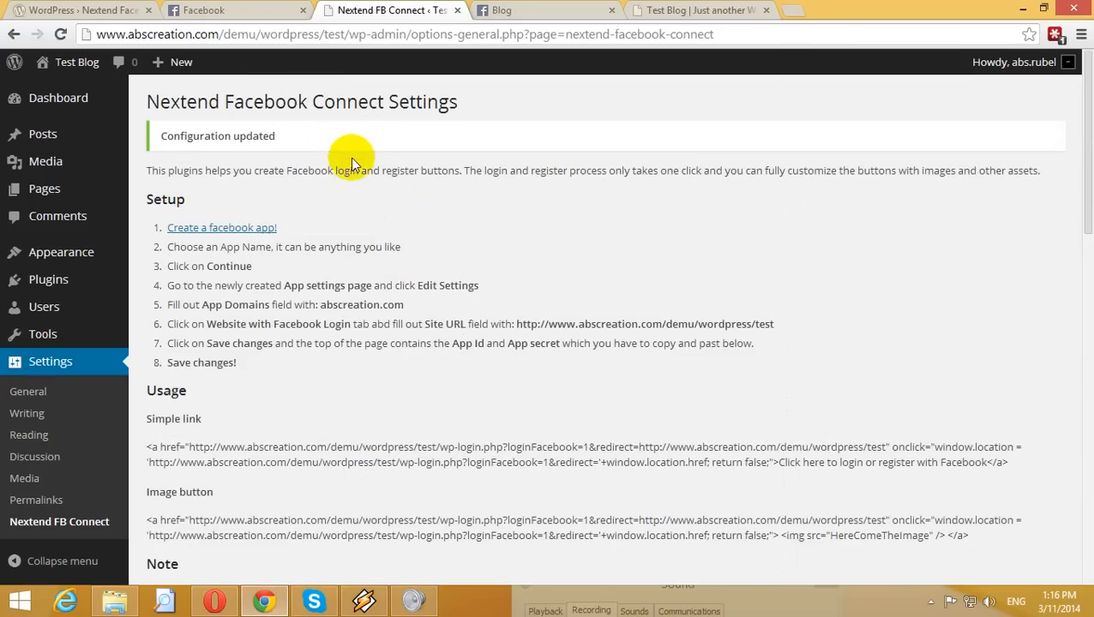
- Open the RR Foundation official group on Facebook and highlight the groups/rrfkstbd/ part of its address
left_click(493, 9)
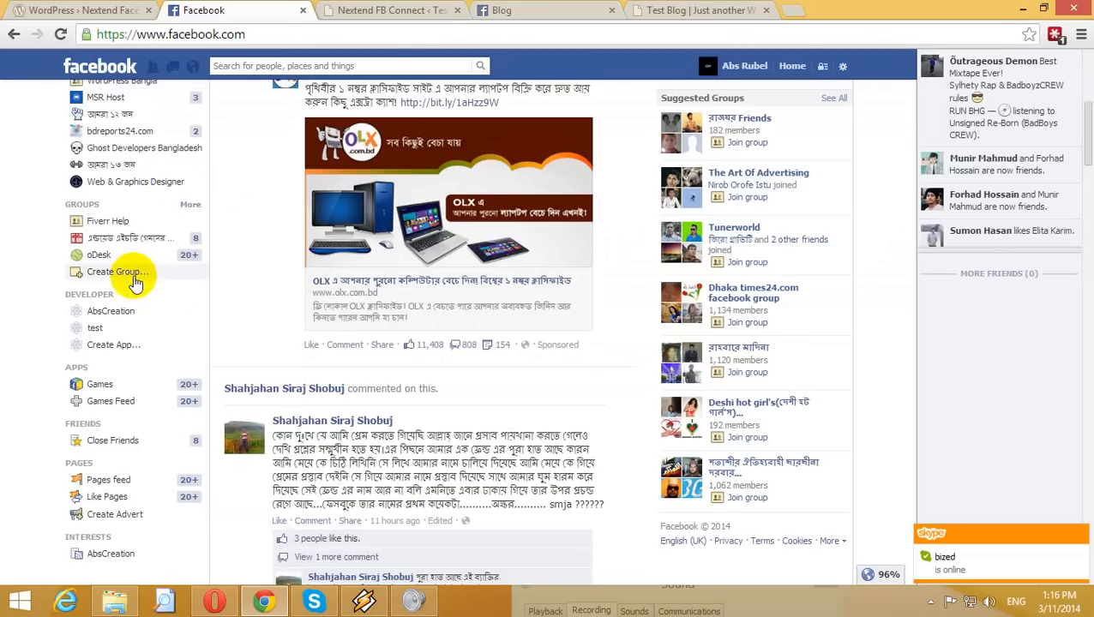
scroll(137, 279, "up", 3)
left_click(149, 327)
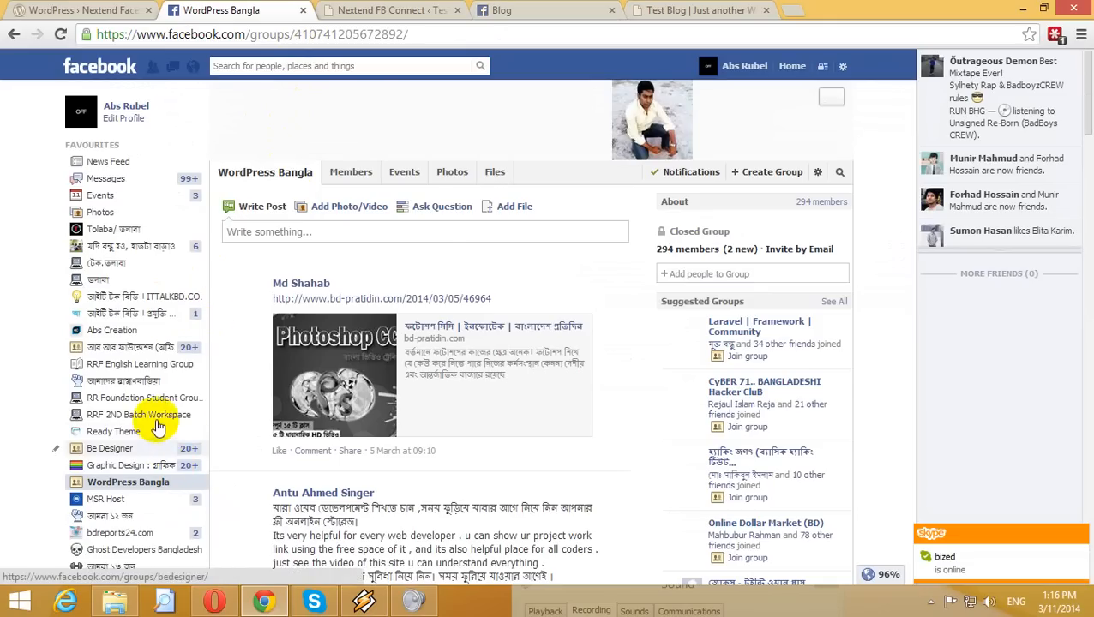
left_click(161, 351)
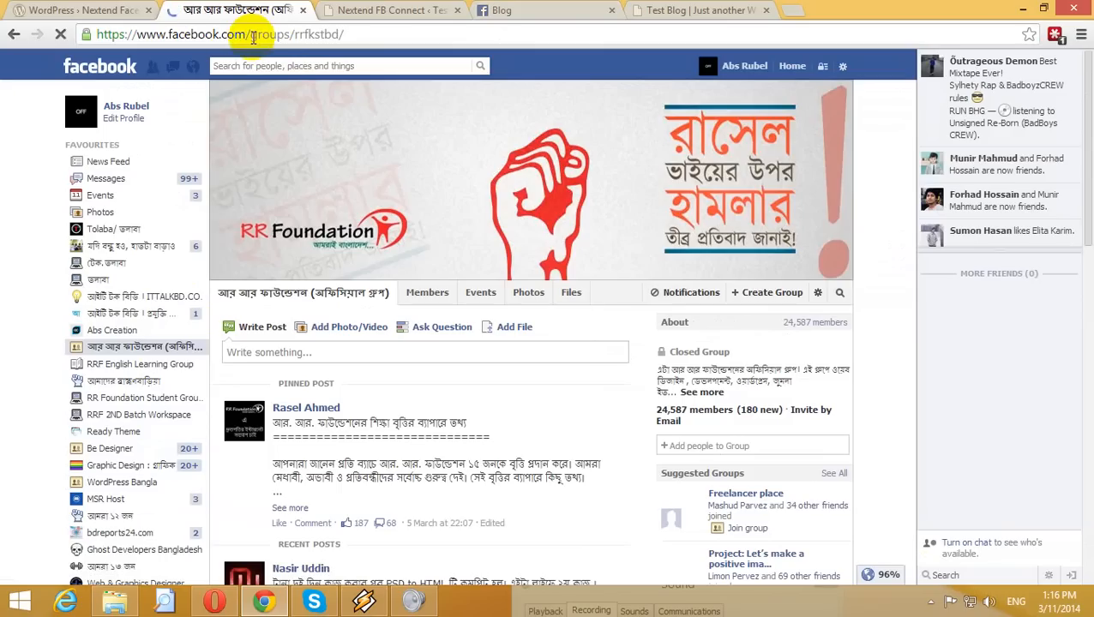
left_click_drag(250, 33, 351, 34)
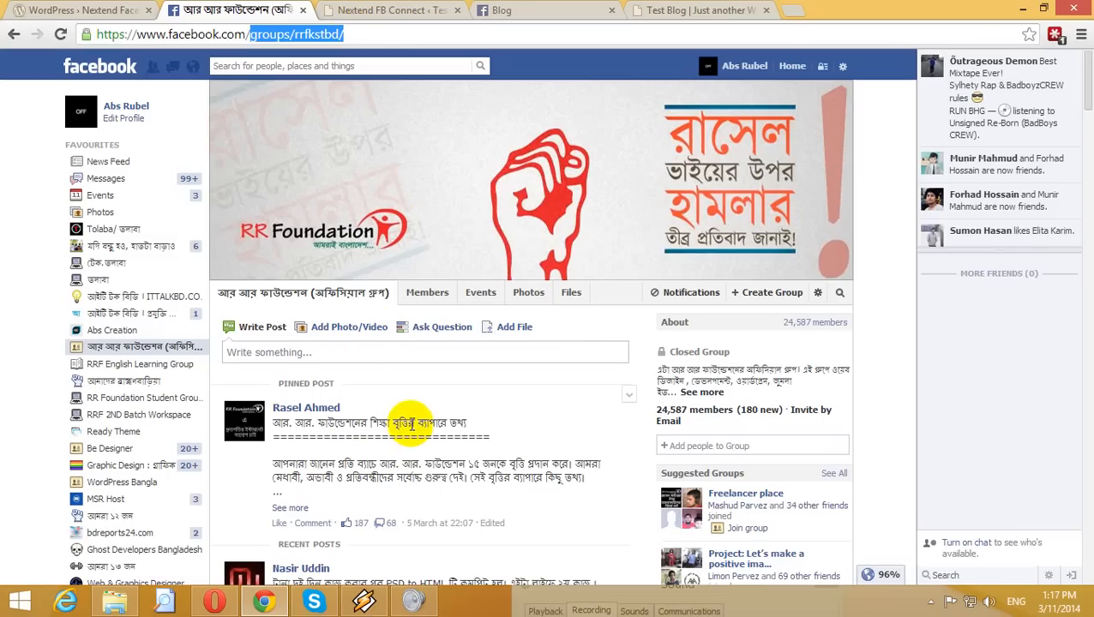
mouse_move(343, 411)
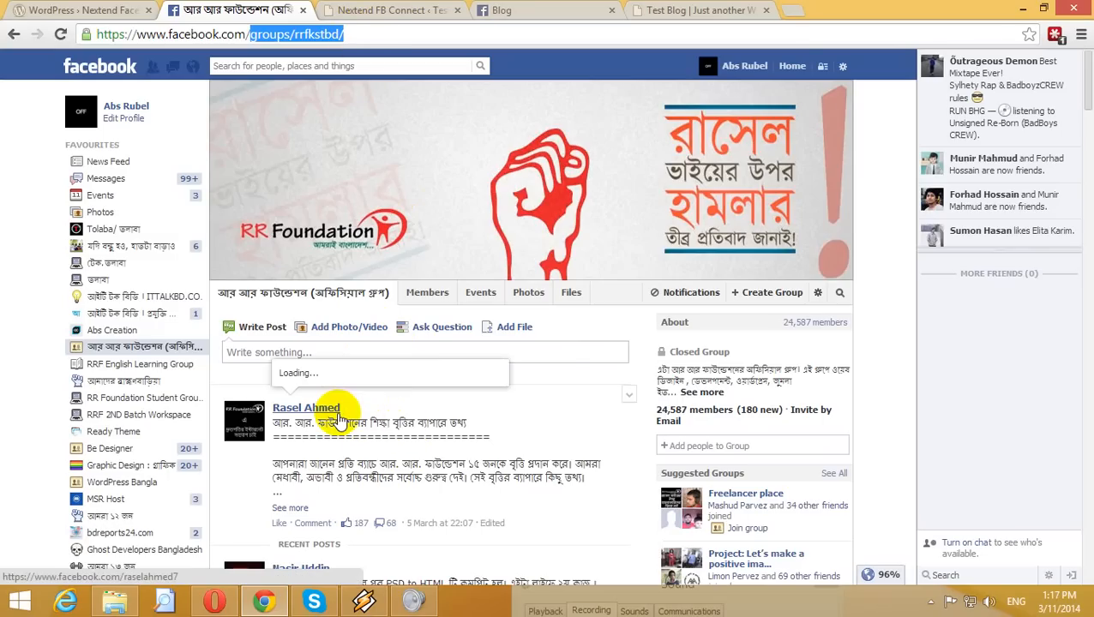